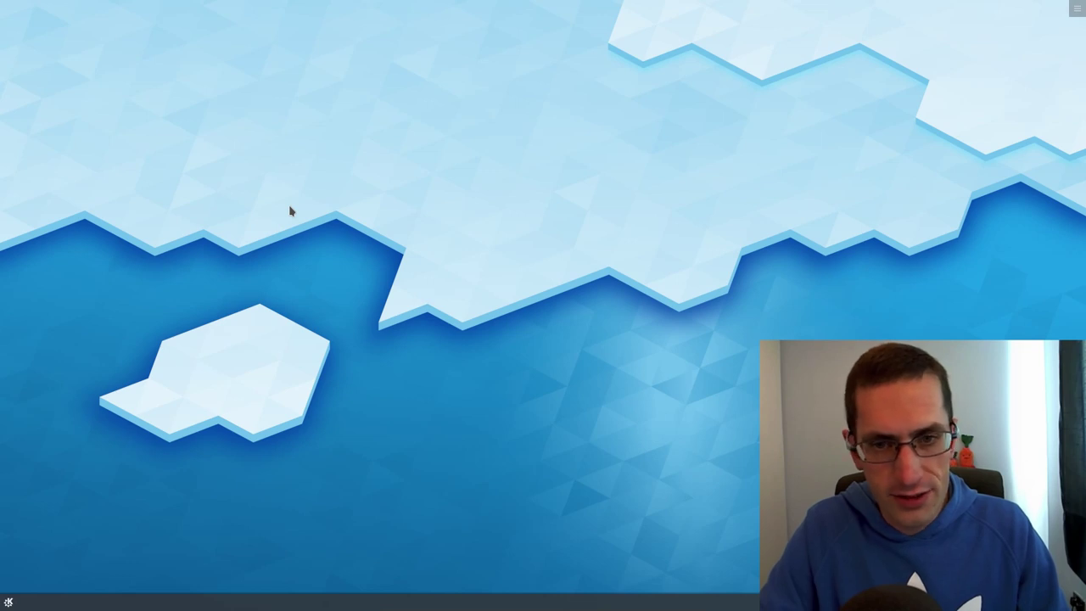
Search the application launcher for "in" and open the second result
{"action": "left_click", "coordinate": [8, 603]}
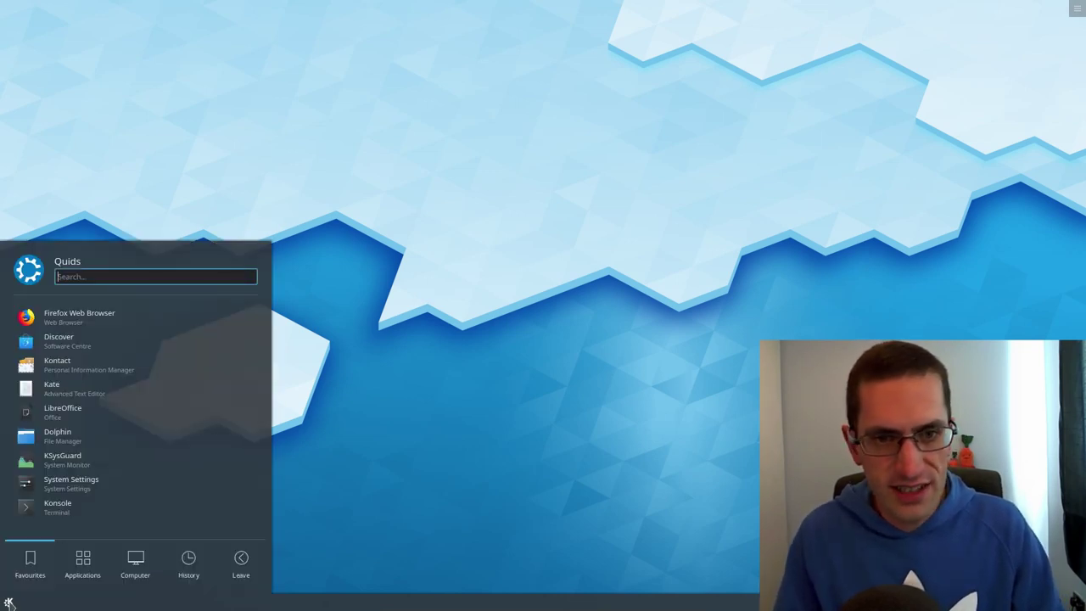
{"action": "type", "text": "in"}
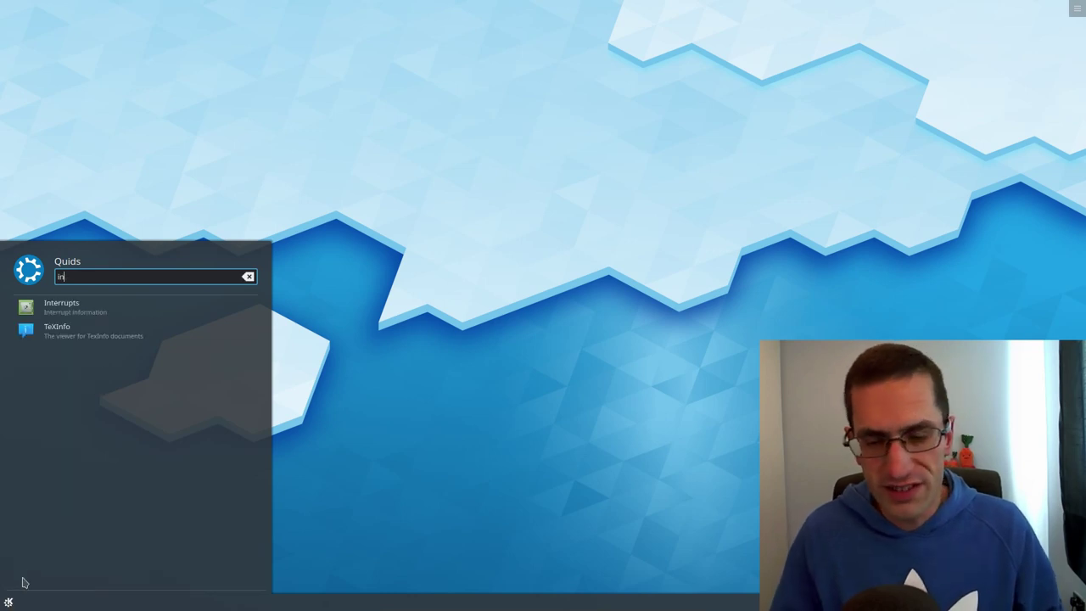
{"action": "left_click", "coordinate": [102, 321]}
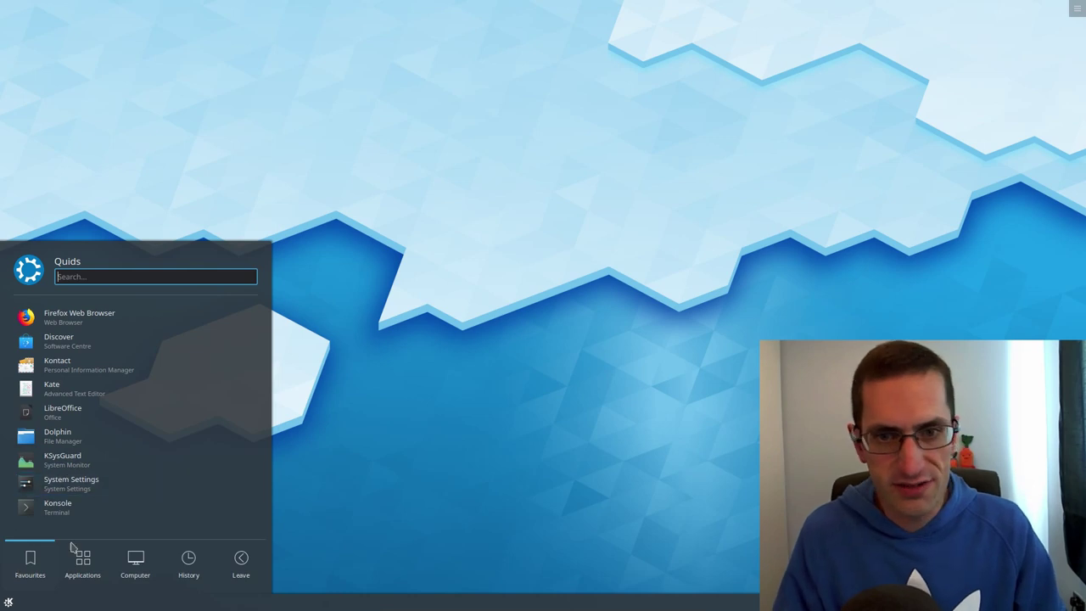
Look through the Education and Games categories of the launcher, including Board Games, and return to the full category list
{"action": "left_click", "coordinate": [75, 550]}
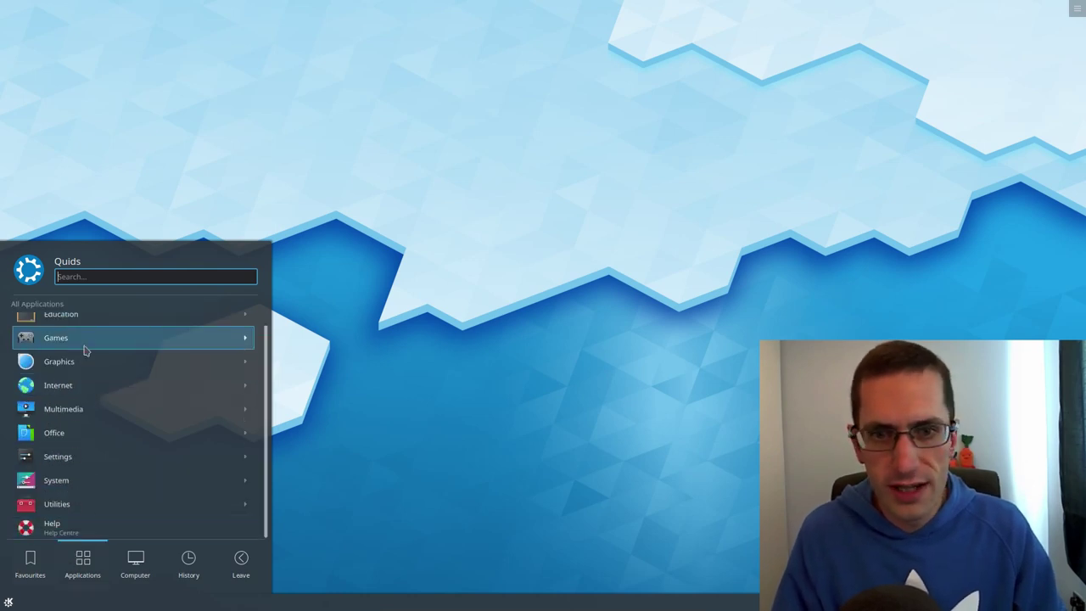
{"action": "left_click", "coordinate": [85, 329]}
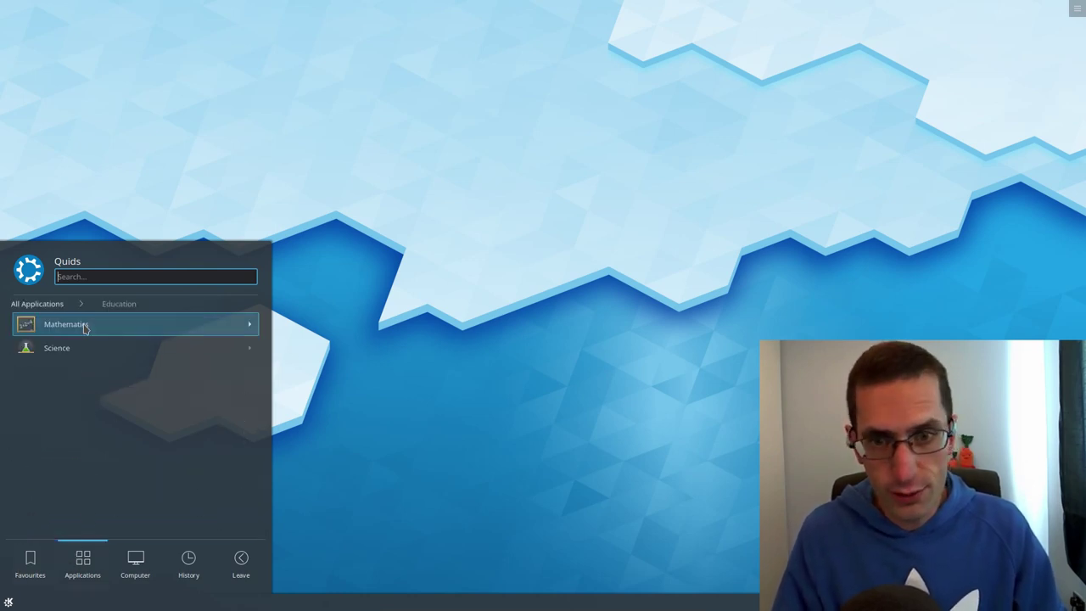
{"action": "left_click", "coordinate": [50, 306]}
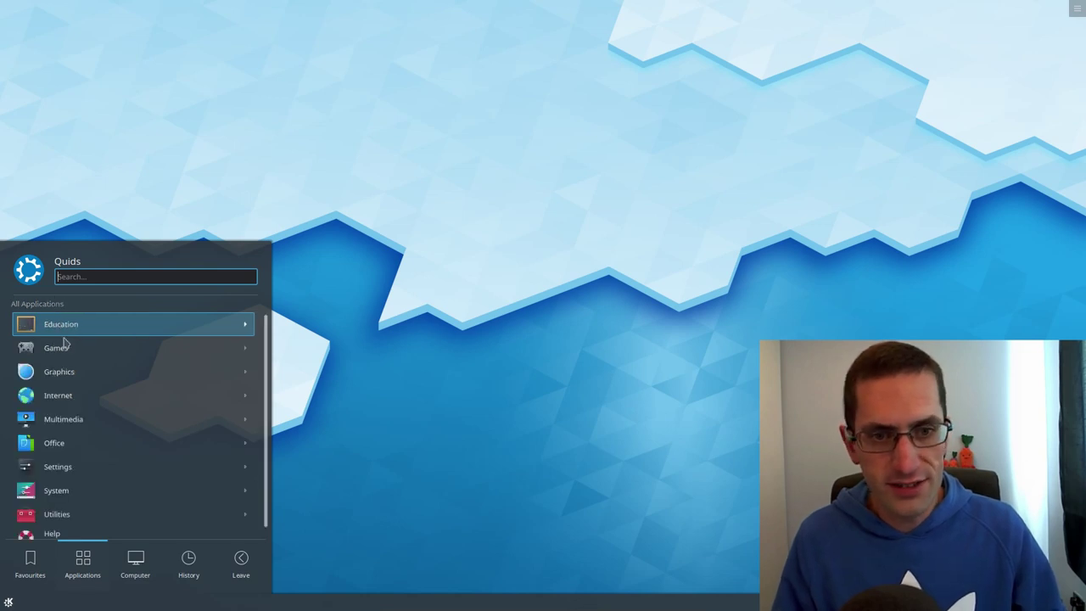
{"action": "left_click", "coordinate": [66, 352]}
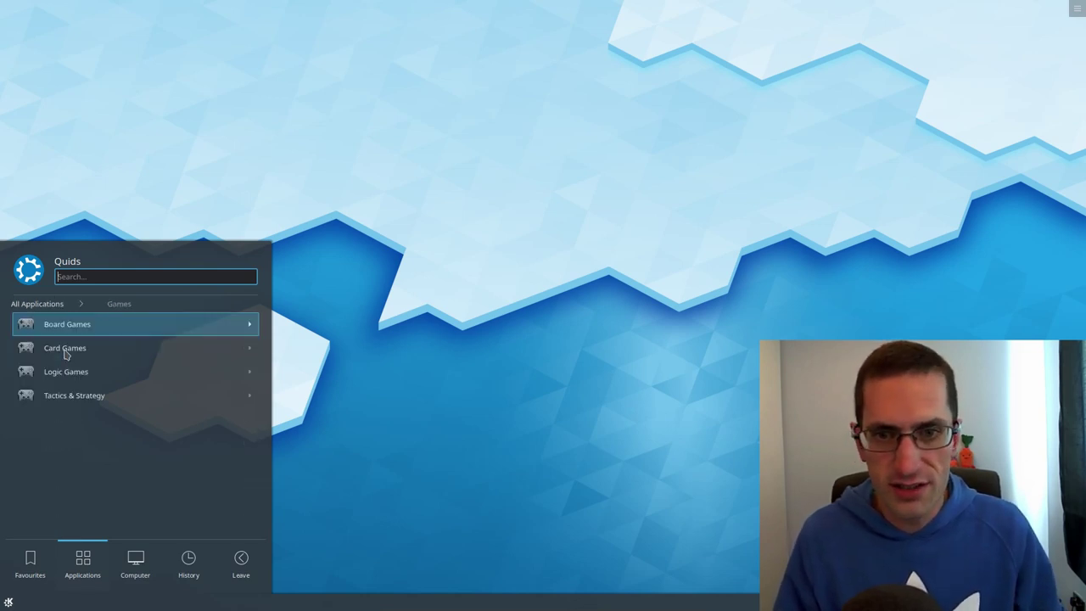
{"action": "left_click", "coordinate": [65, 331]}
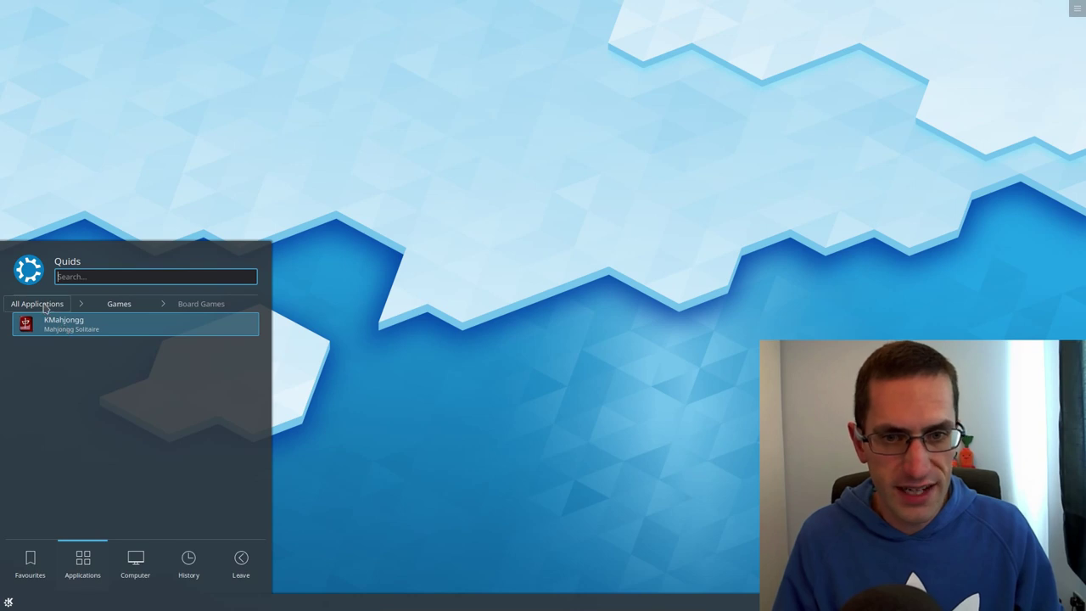
{"action": "left_click", "coordinate": [54, 304]}
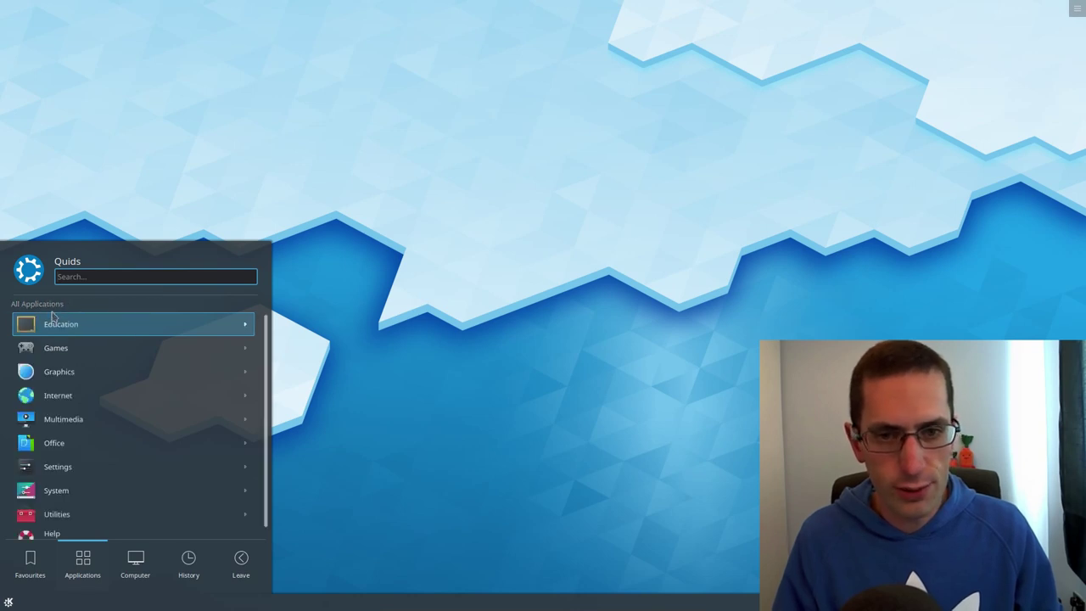
Look through the applications in the launcher's Graphics and Internet categories
{"action": "left_click", "coordinate": [59, 372]}
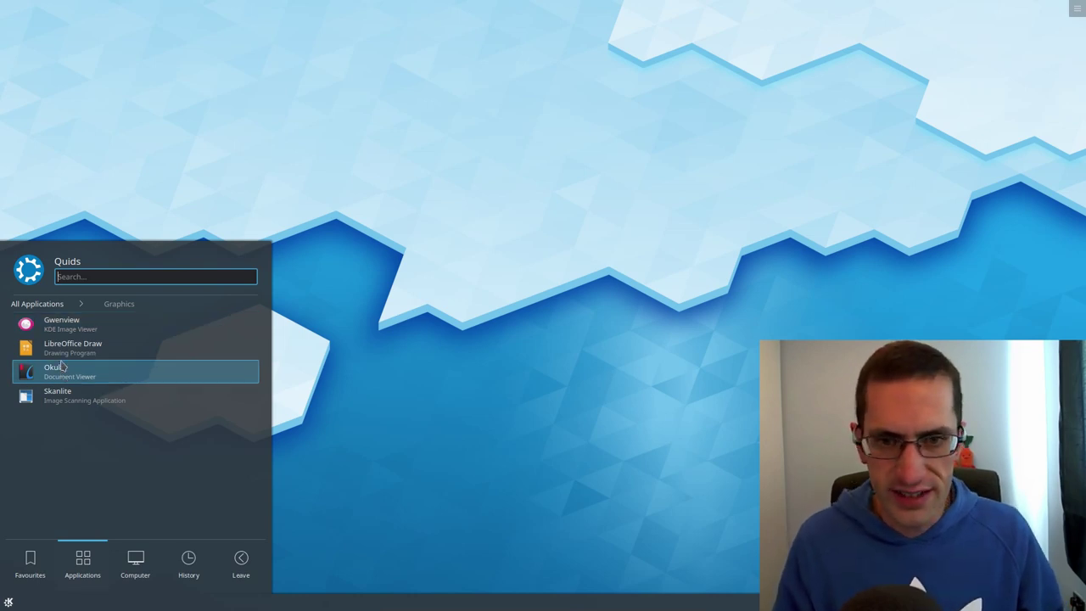
{"action": "left_click", "coordinate": [48, 307]}
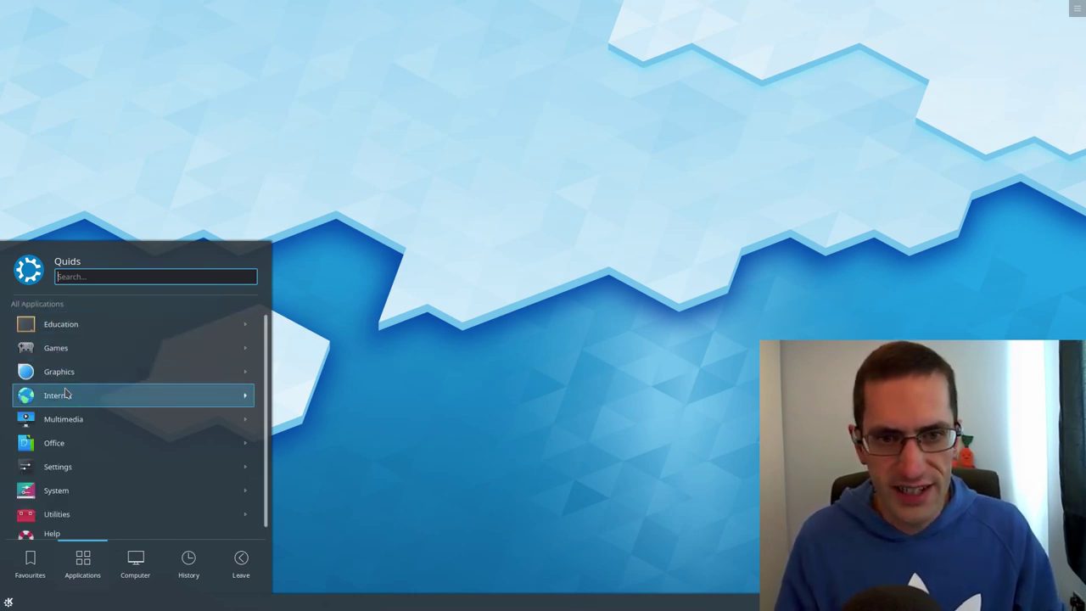
{"action": "left_click", "coordinate": [65, 390]}
{"action": "scroll", "coordinate": [71, 417], "scroll_direction": "down", "scroll_amount": 1}
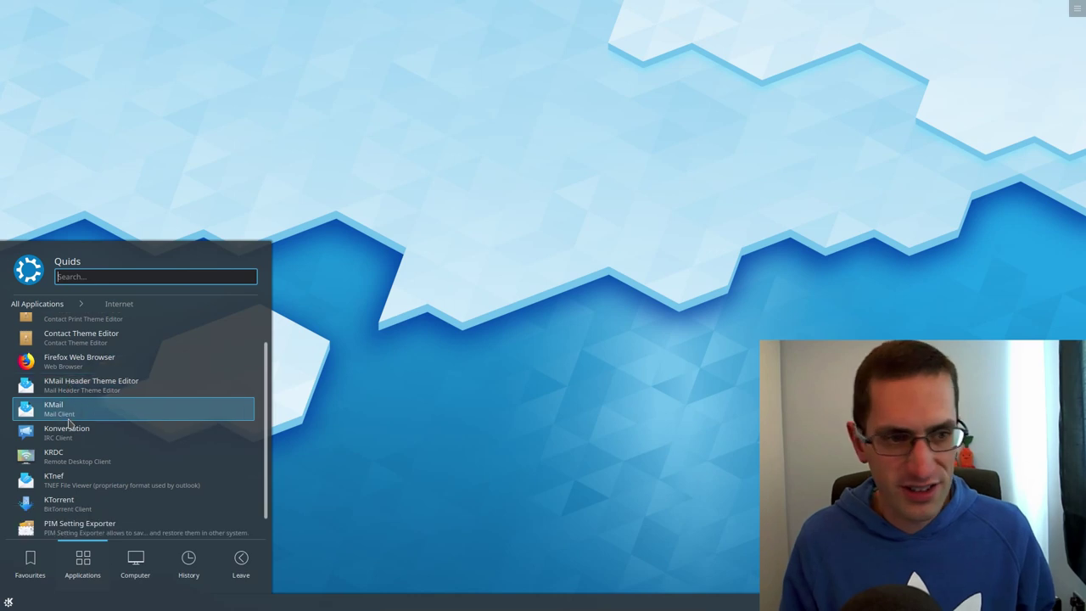
{"action": "scroll", "coordinate": [72, 431], "scroll_direction": "up", "scroll_amount": 1}
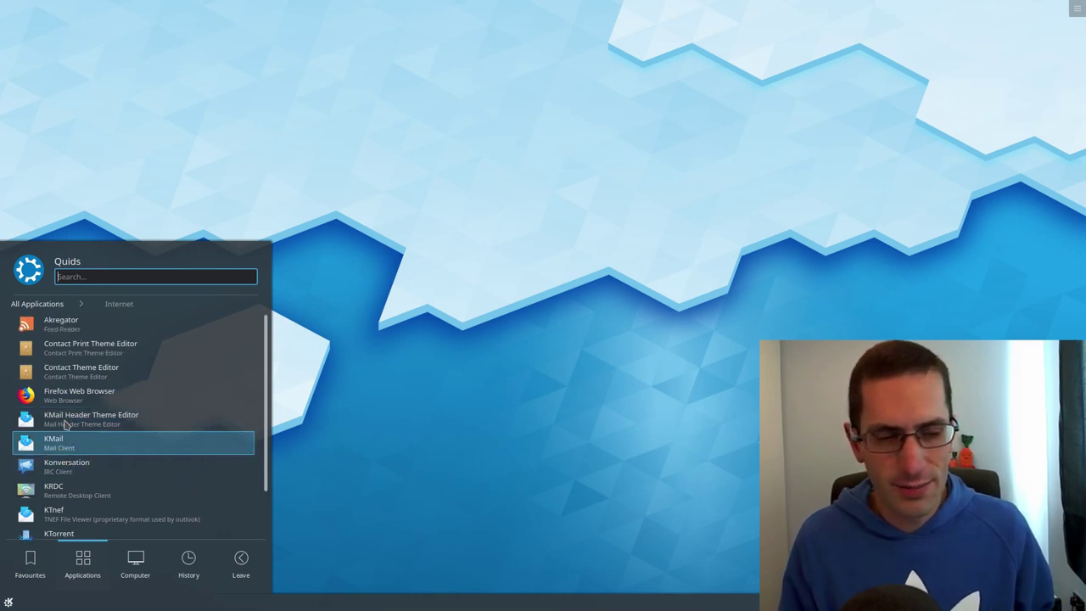
Search the application launcher for "ter" and open the Konsole terminal
{"action": "left_click", "coordinate": [42, 303]}
{"action": "type", "text": "ter"}
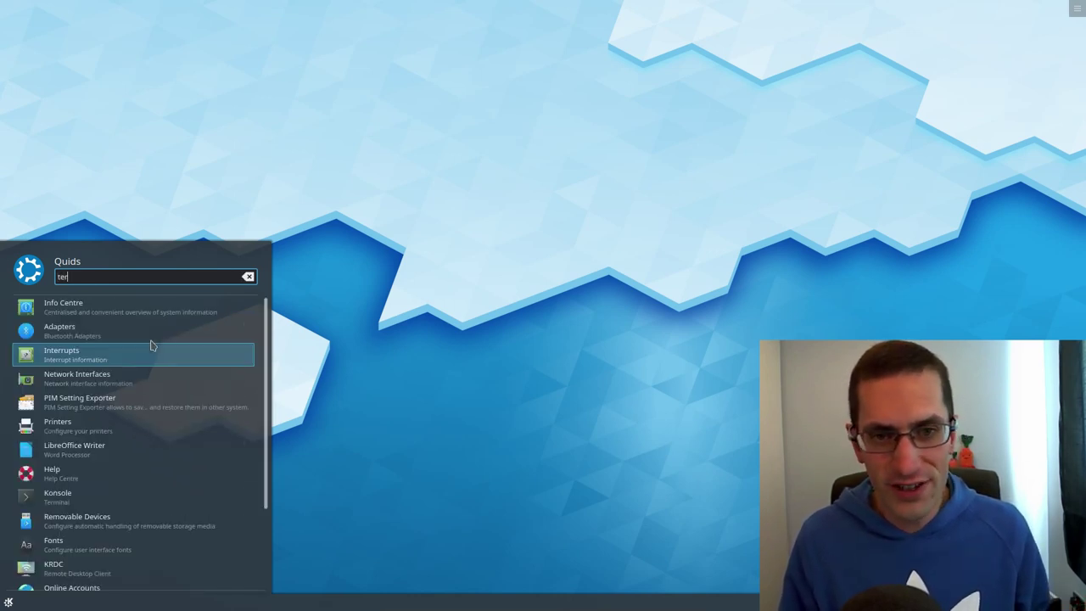
{"action": "left_click", "coordinate": [103, 496]}
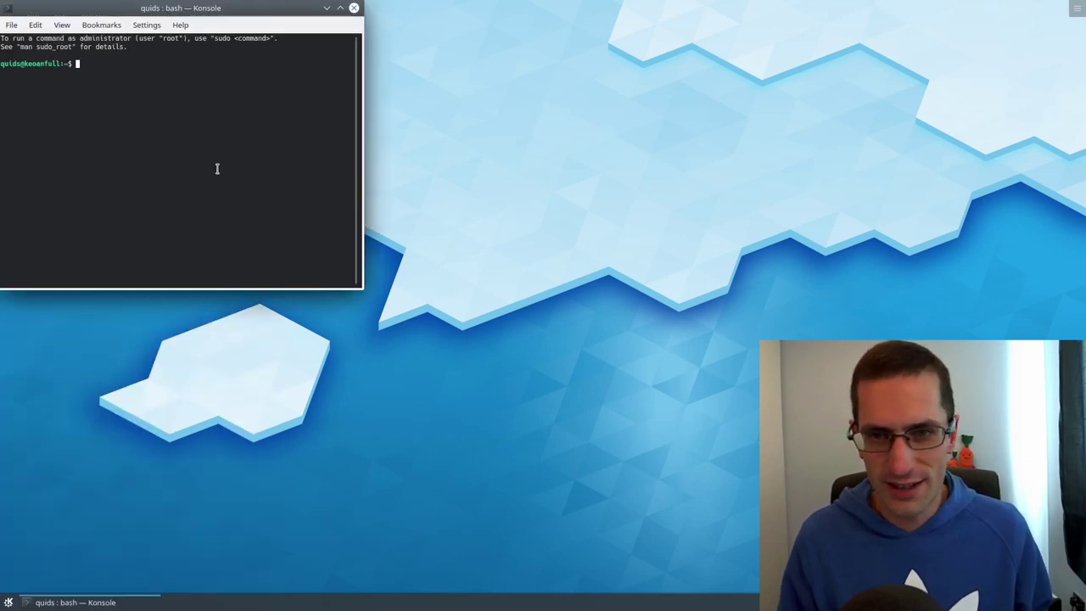
Check the kernel and memory information with uname -a and free -m, and close the terminal
{"action": "type", "text": "un"}
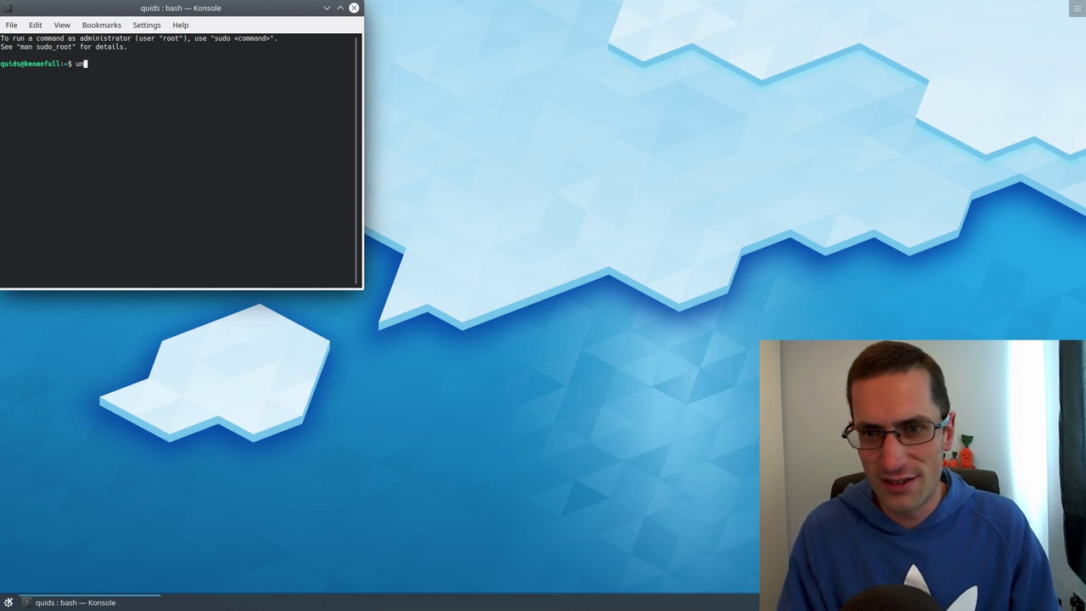
{"action": "type", "text": "ame -a"}
{"action": "key", "text": "Return"}
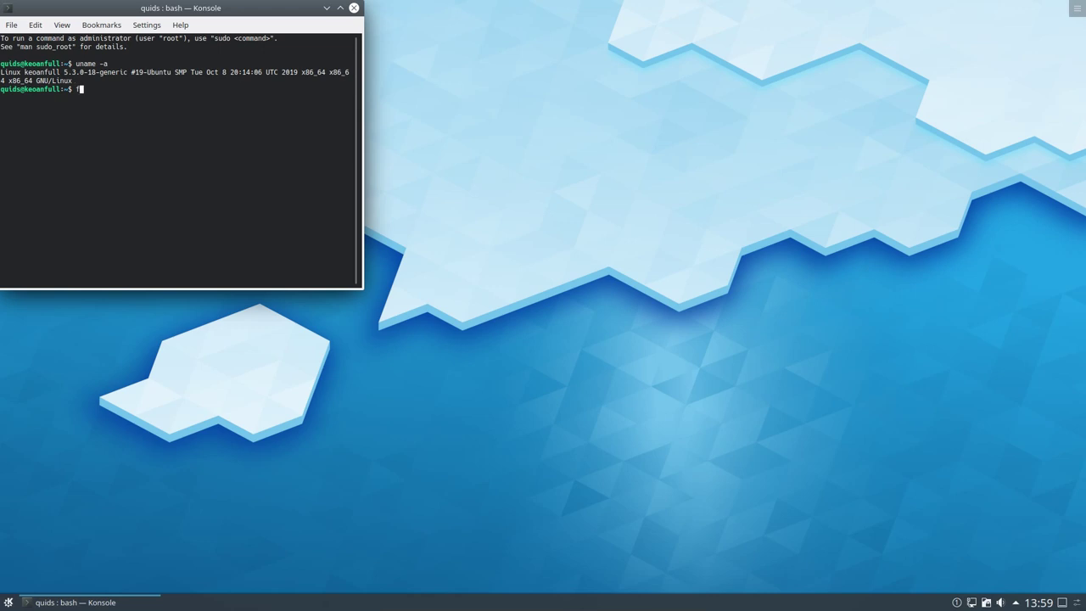
{"action": "type", "text": "ree -m"}
{"action": "key", "text": "Return"}
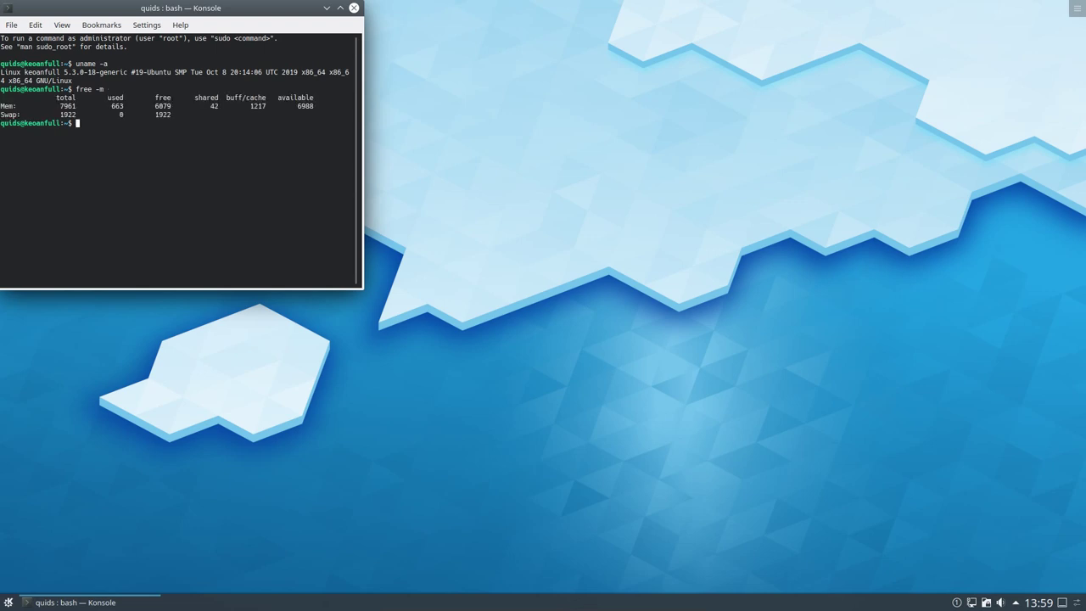
{"action": "left_click", "coordinate": [353, 10]}
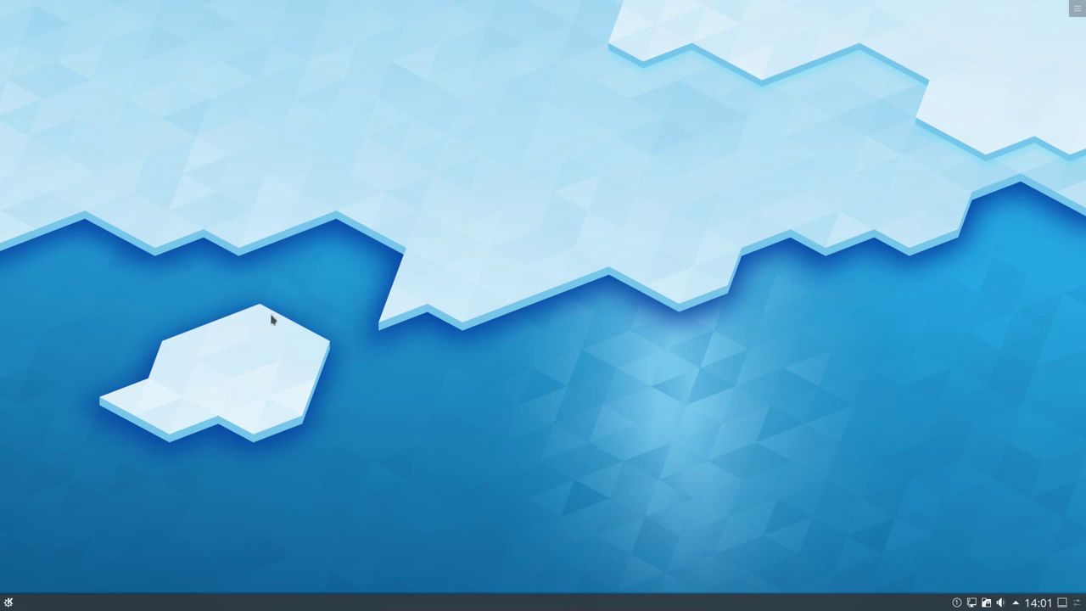
Show the launcher's list of all application categories and close the launcher
{"action": "left_click", "coordinate": [10, 605]}
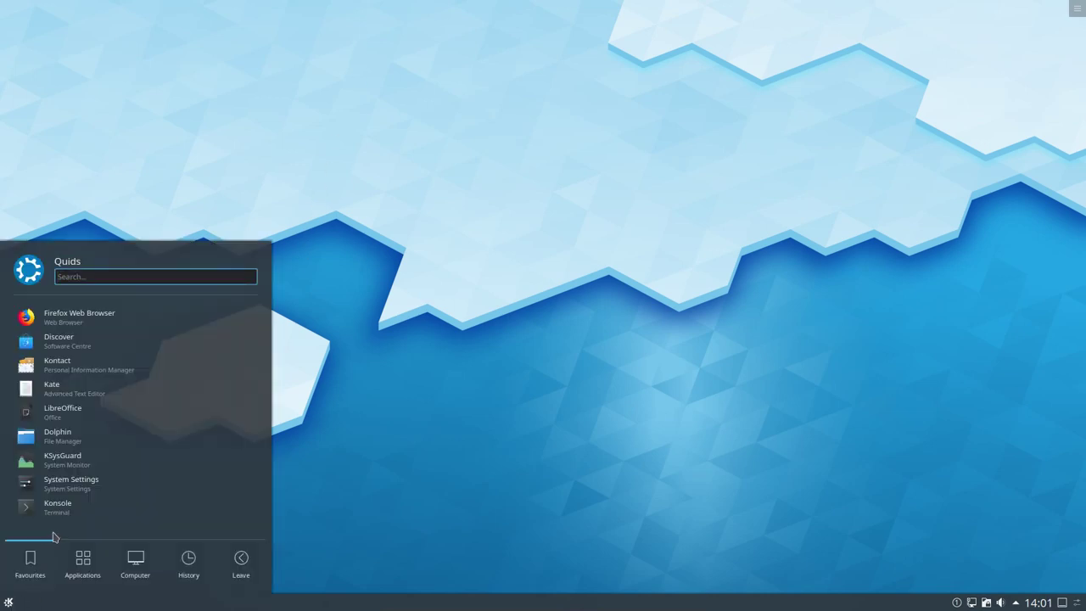
{"action": "mouse_move", "coordinate": [73, 548]}
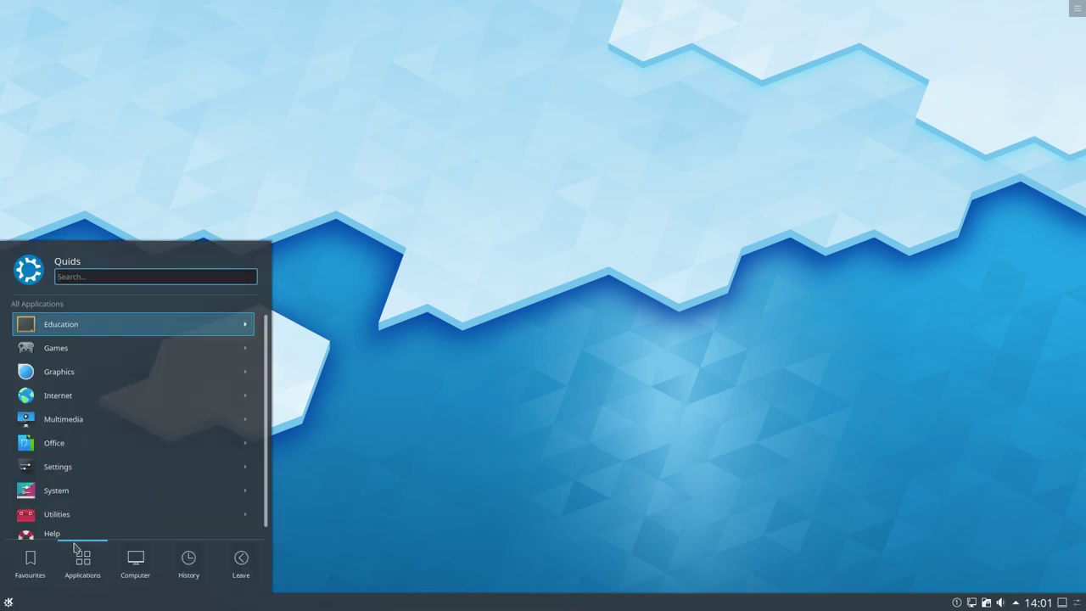
{"action": "left_click", "coordinate": [290, 524]}
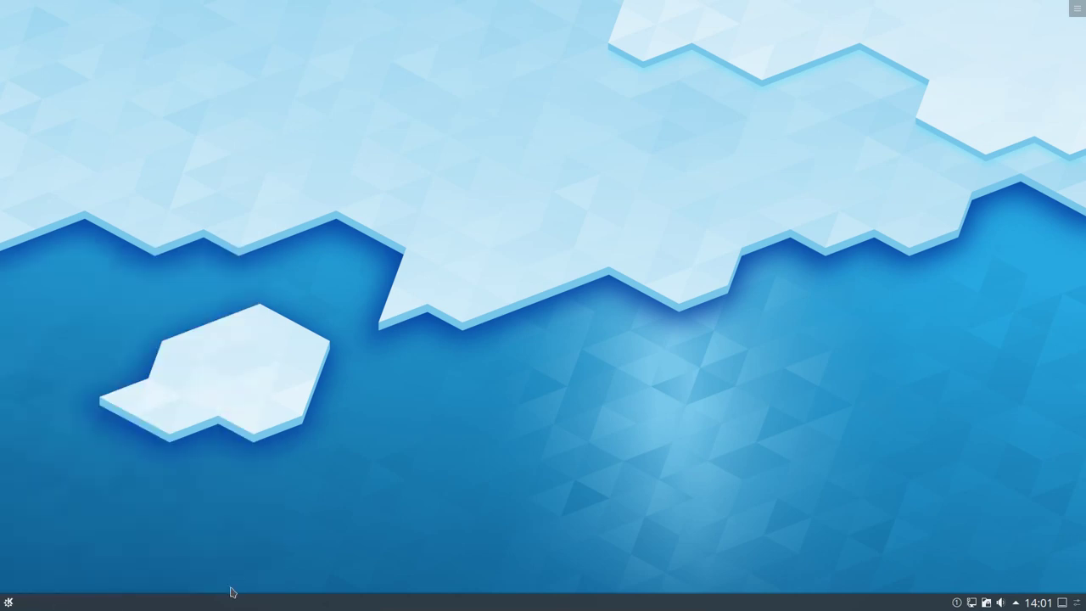
Inspect the network, volume and clock applets in the system tray, setting the volume to 45%
{"action": "left_click", "coordinate": [972, 605]}
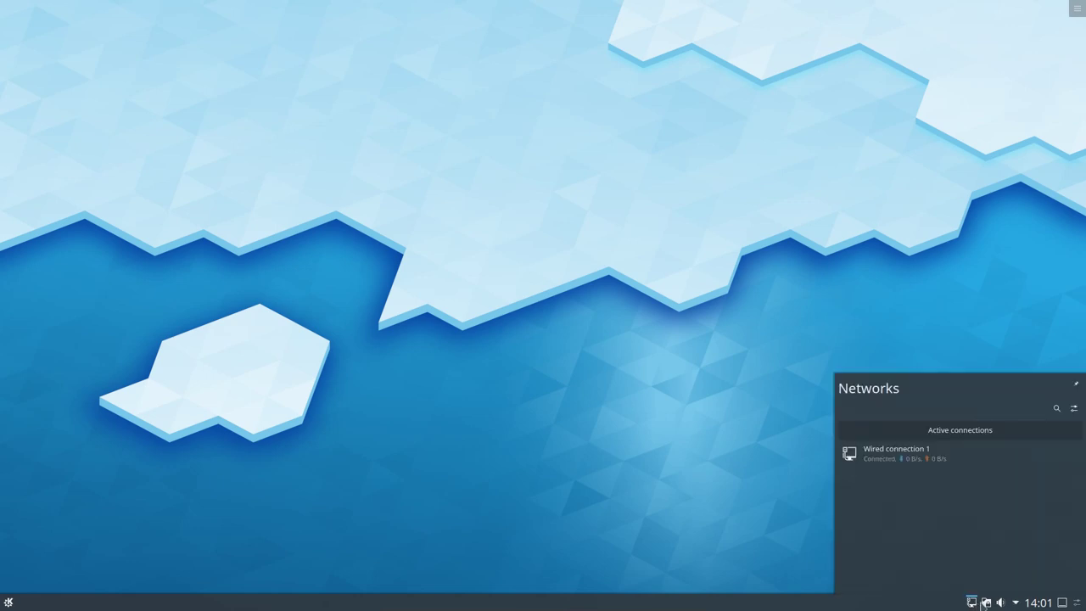
{"action": "scroll", "coordinate": [1001, 602], "scroll_direction": "down", "scroll_amount": 1}
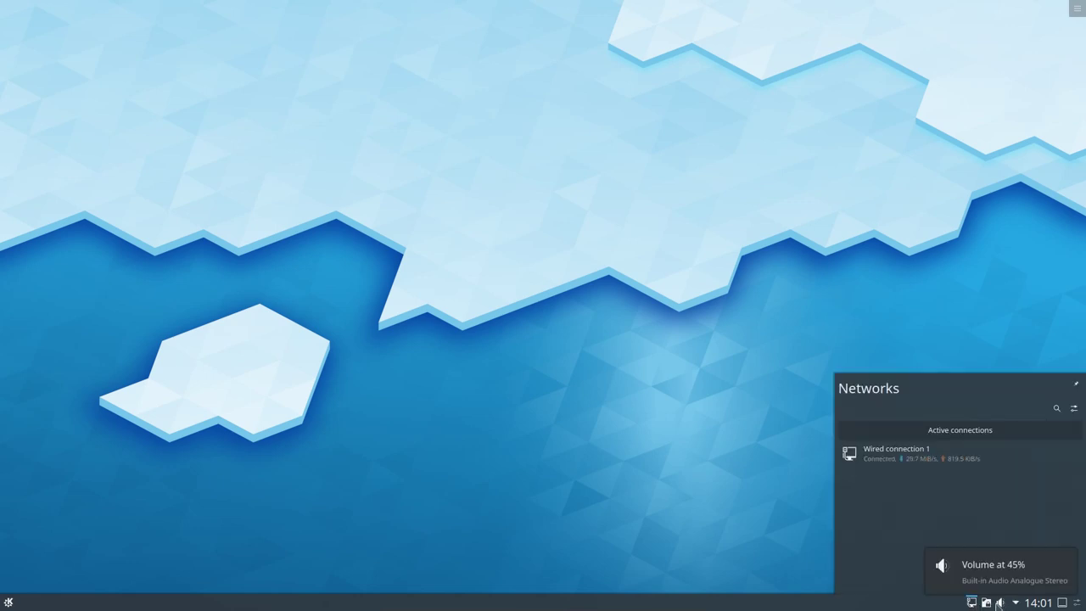
{"action": "left_click", "coordinate": [1002, 603]}
{"action": "left_click", "coordinate": [1045, 603]}
{"action": "left_click", "coordinate": [1063, 603]}
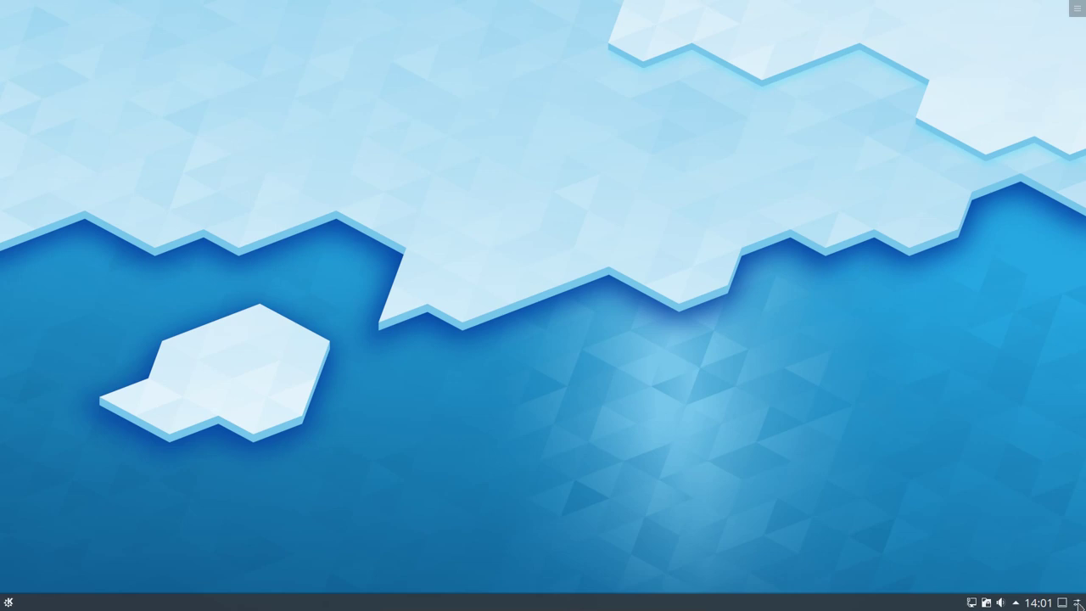
Display the panel's customisation options and close them again
{"action": "left_click", "coordinate": [1076, 602]}
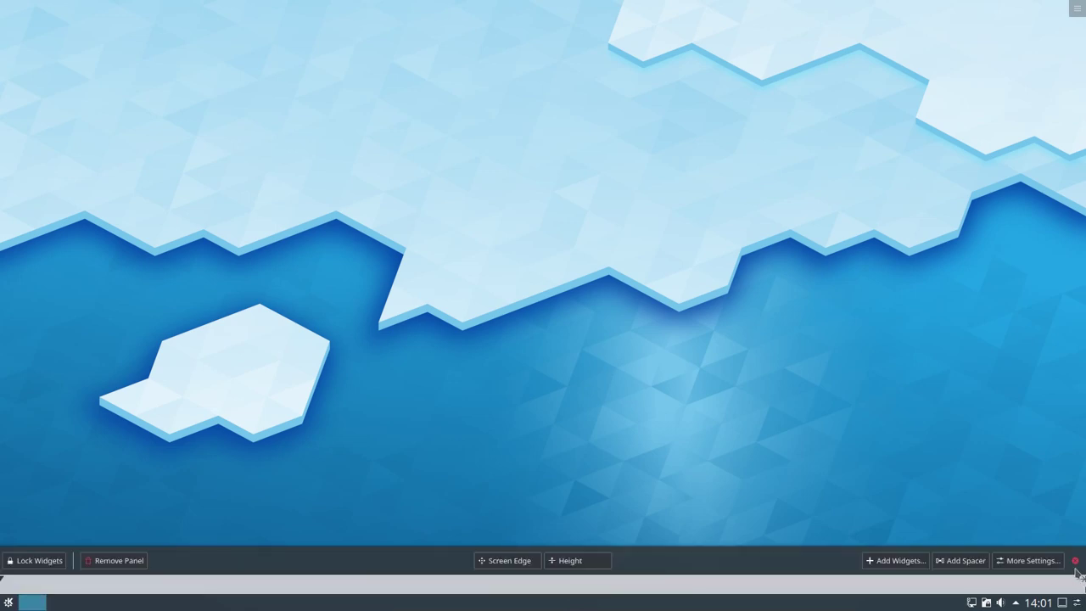
{"action": "left_click", "coordinate": [1076, 564]}
Open the desktop configuration and examine its layout options and the full list of supplied wallpapers
{"action": "right_click", "coordinate": [426, 155]}
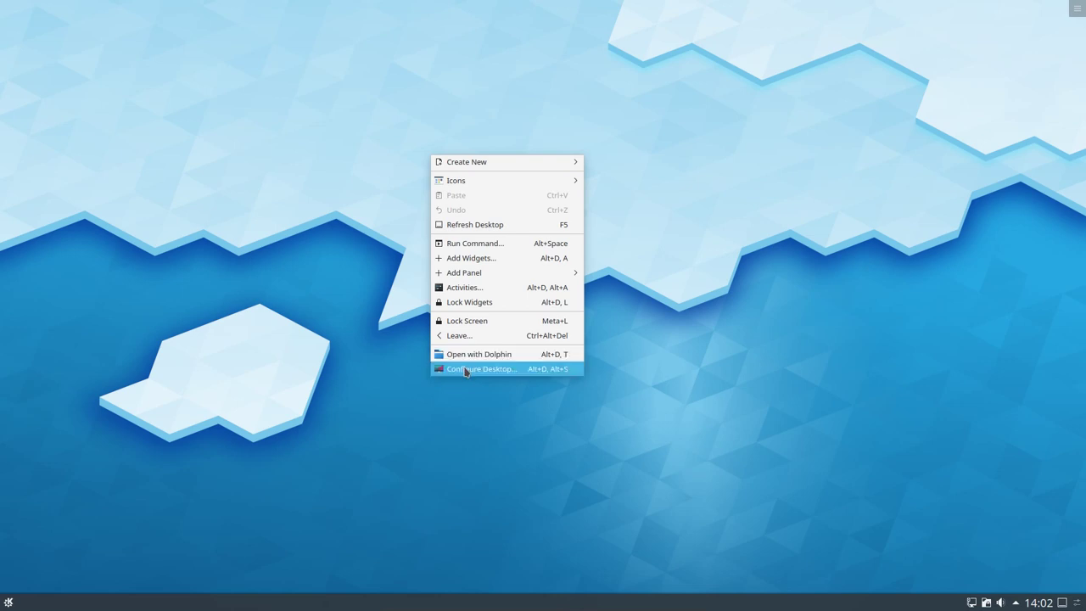
{"action": "left_click", "coordinate": [466, 371]}
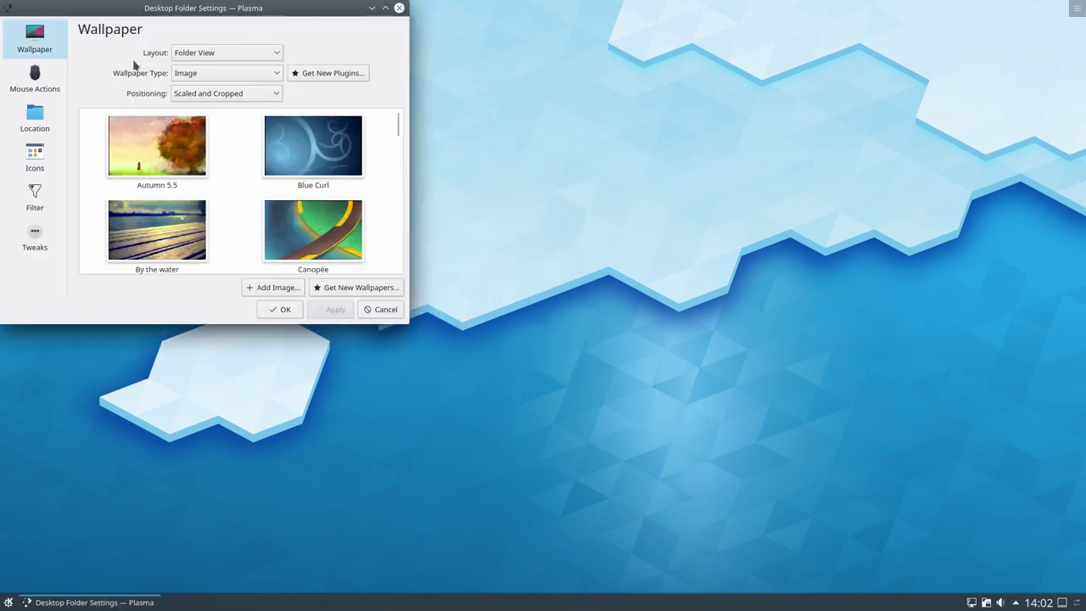
{"action": "left_click", "coordinate": [196, 52]}
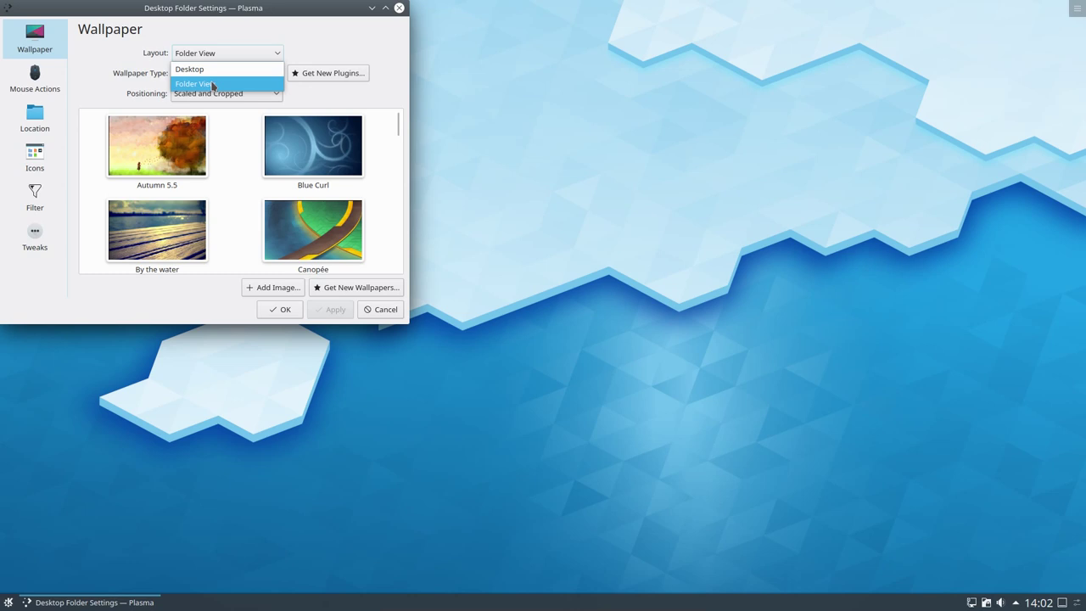
{"action": "left_click", "coordinate": [403, 116]}
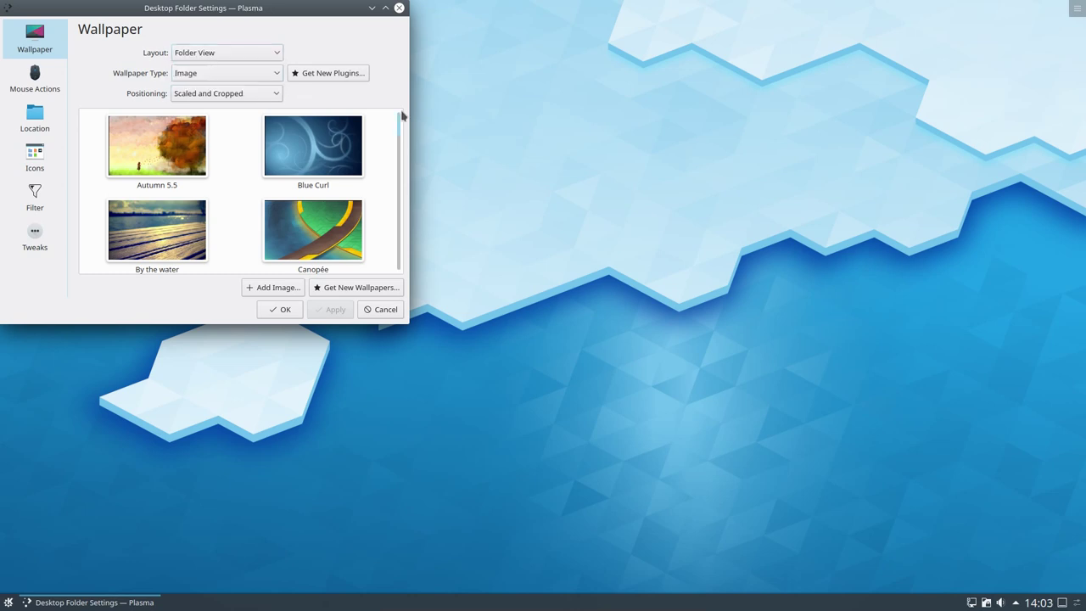
{"action": "left_click_drag", "start_coordinate": [404, 117], "coordinate": [403, 278]}
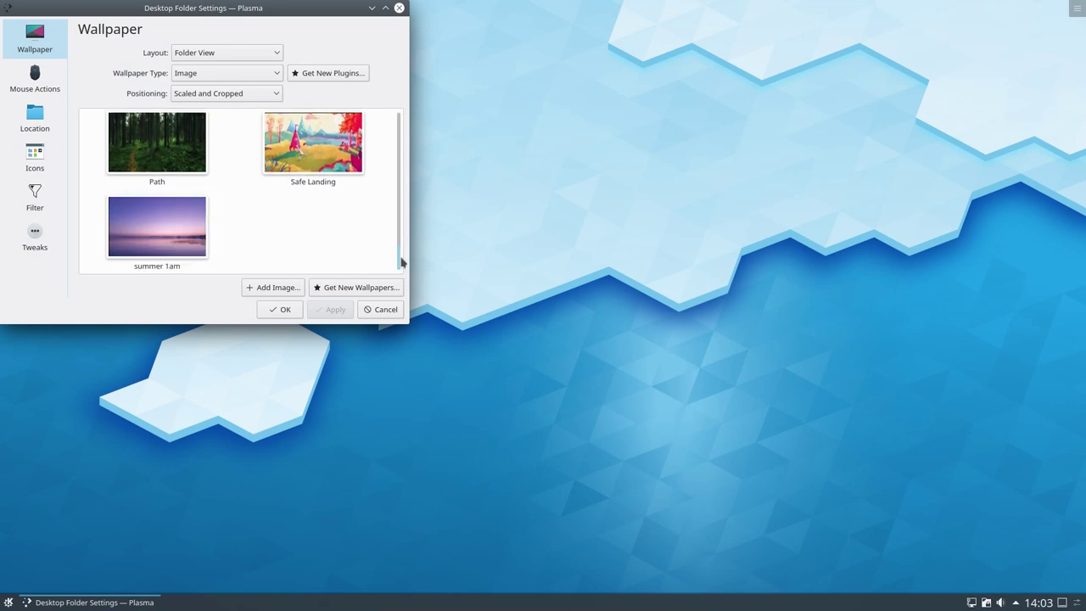
Disable showing the desktop toolbox in the desktop's tweak settings, apply the change and close the settings
{"action": "left_click", "coordinate": [35, 238]}
{"action": "left_click", "coordinate": [146, 53]}
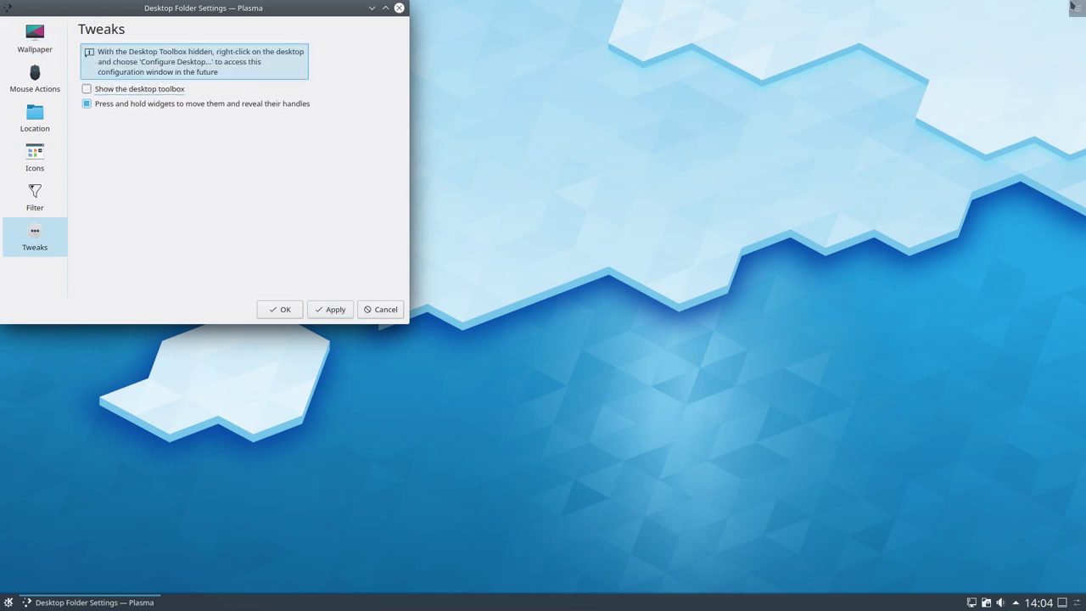
{"action": "left_click", "coordinate": [329, 310]}
{"action": "left_click", "coordinate": [277, 310]}
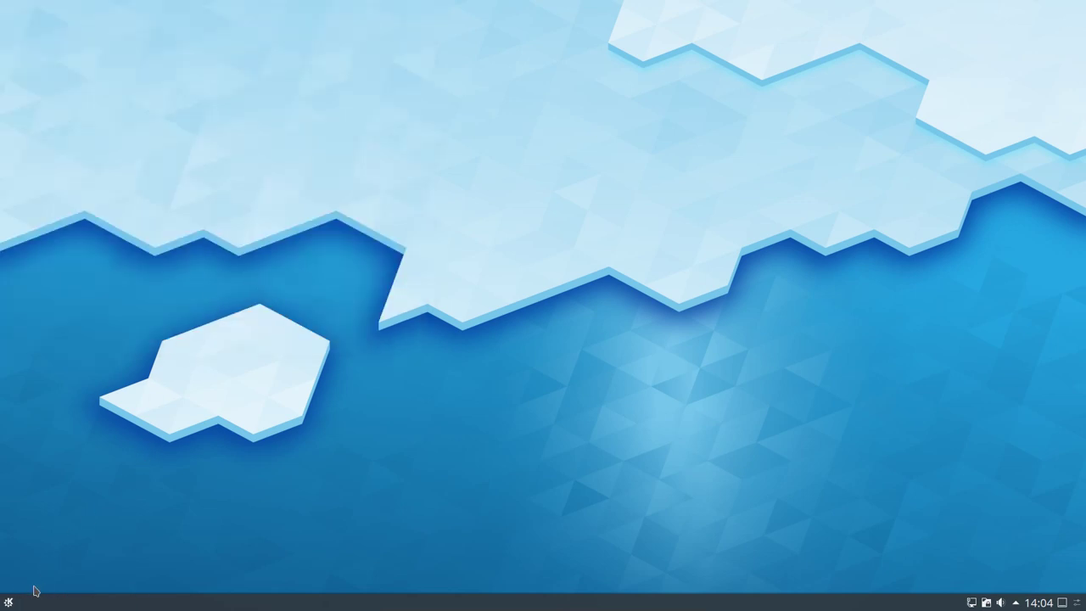
Replace the panel's application launcher with the Application Dashboard alternative, display the full-screen launcher and close it again
{"action": "right_click", "coordinate": [8, 602]}
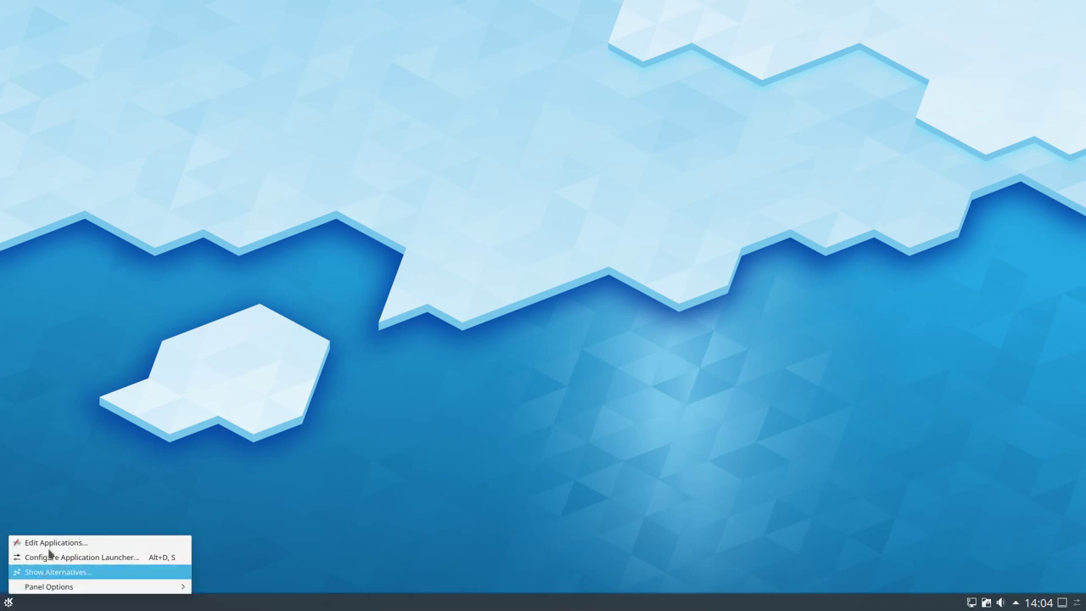
{"action": "left_click", "coordinate": [91, 562]}
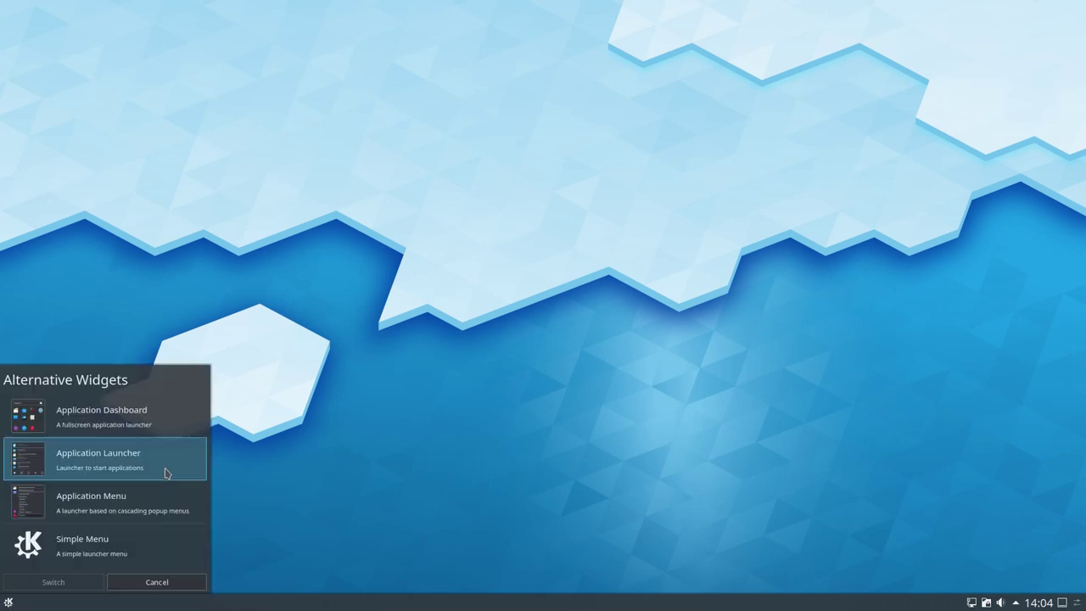
{"action": "left_click", "coordinate": [129, 418]}
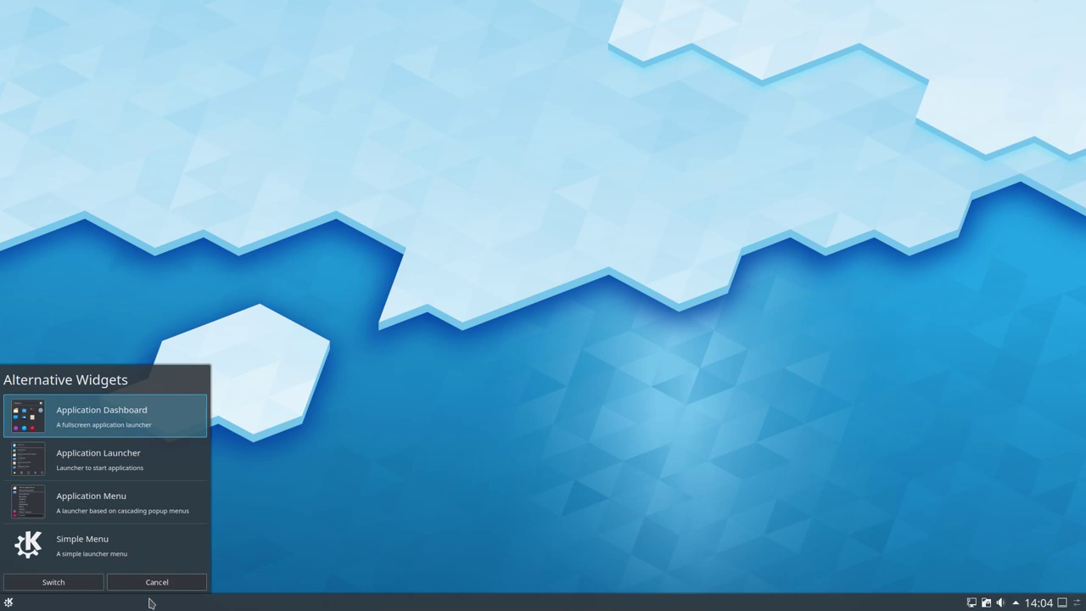
{"action": "left_click", "coordinate": [60, 582]}
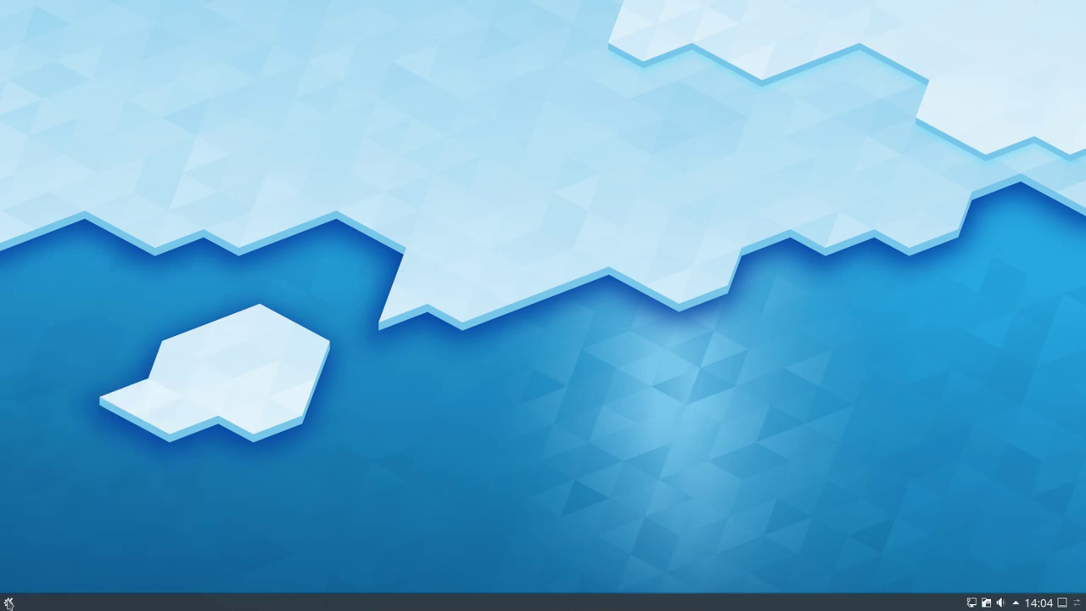
{"action": "left_click", "coordinate": [8, 602]}
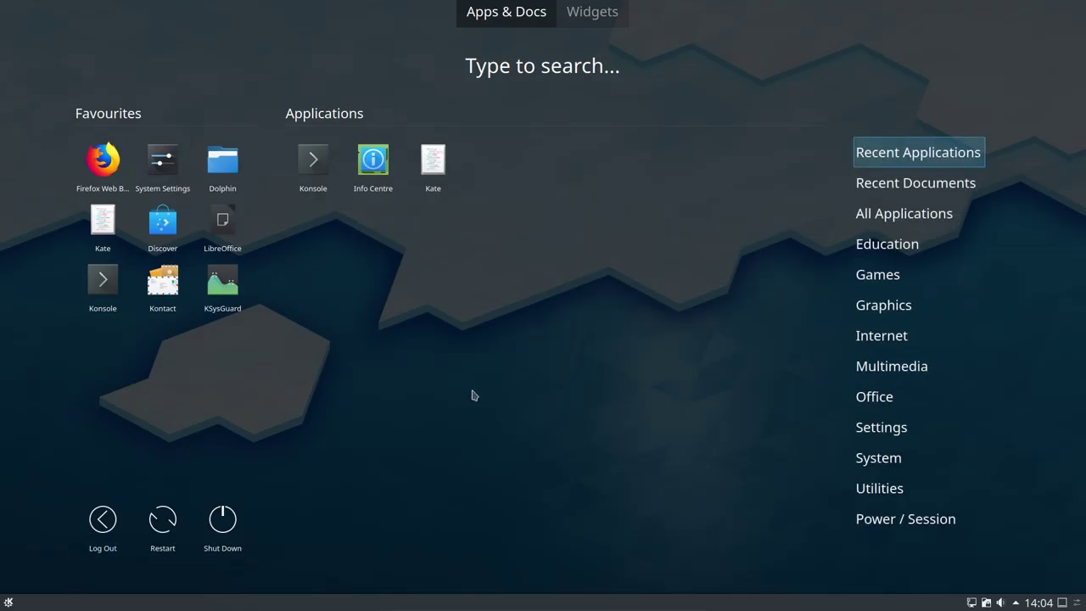
{"action": "left_click", "coordinate": [455, 385]}
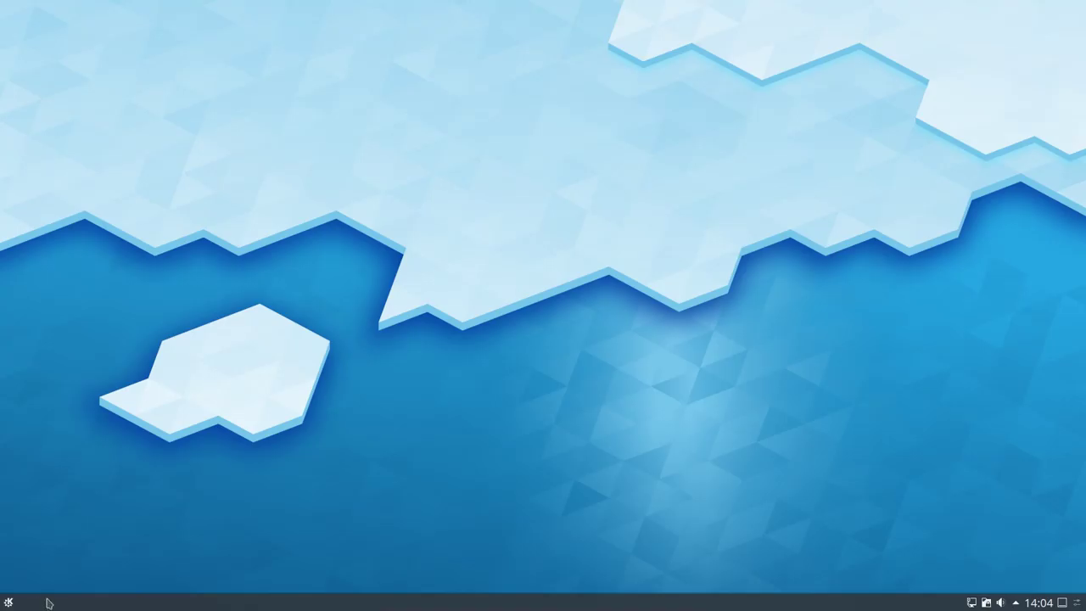
Display the alternative widgets available for the panel's task manager and cancel without switching
{"action": "right_click", "coordinate": [35, 604]}
{"action": "left_click", "coordinate": [89, 572]}
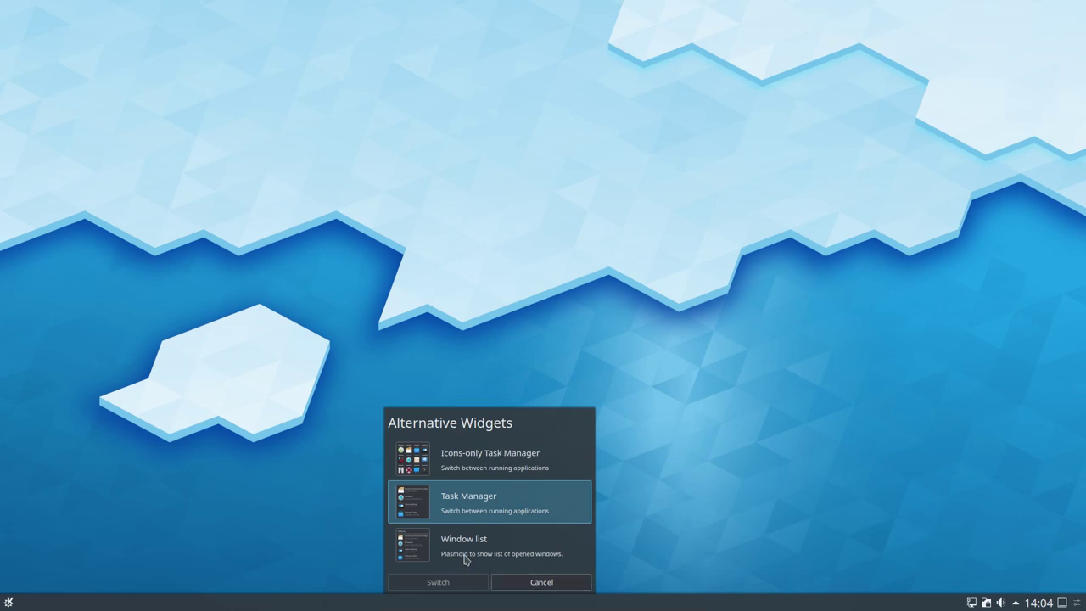
{"action": "left_click", "coordinate": [518, 582]}
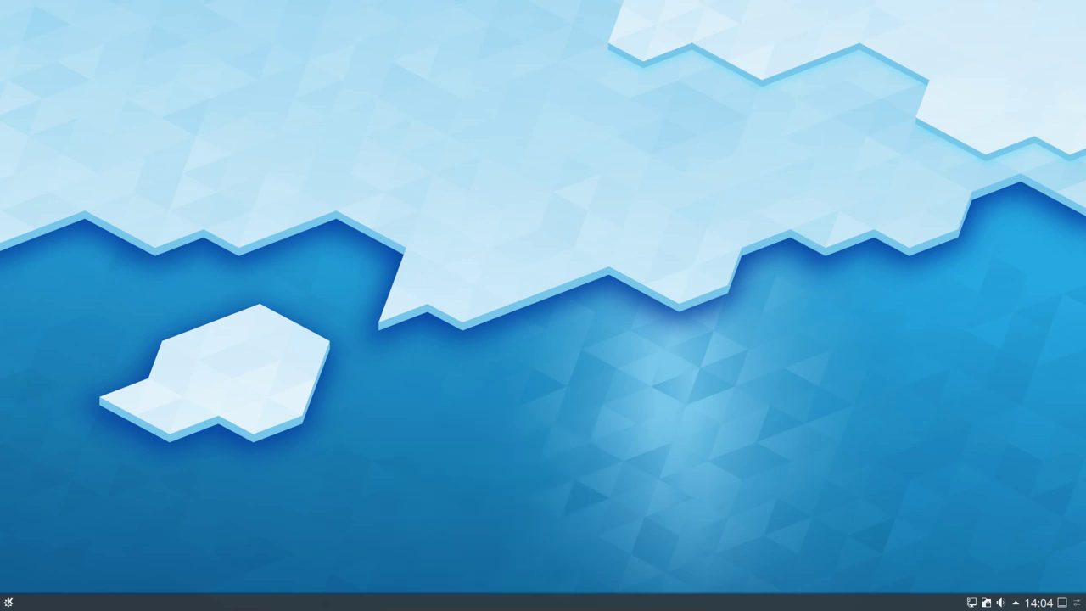
Open the Application Dashboard to view its favourites and recent applications, and close it
{"action": "left_click", "coordinate": [9, 603]}
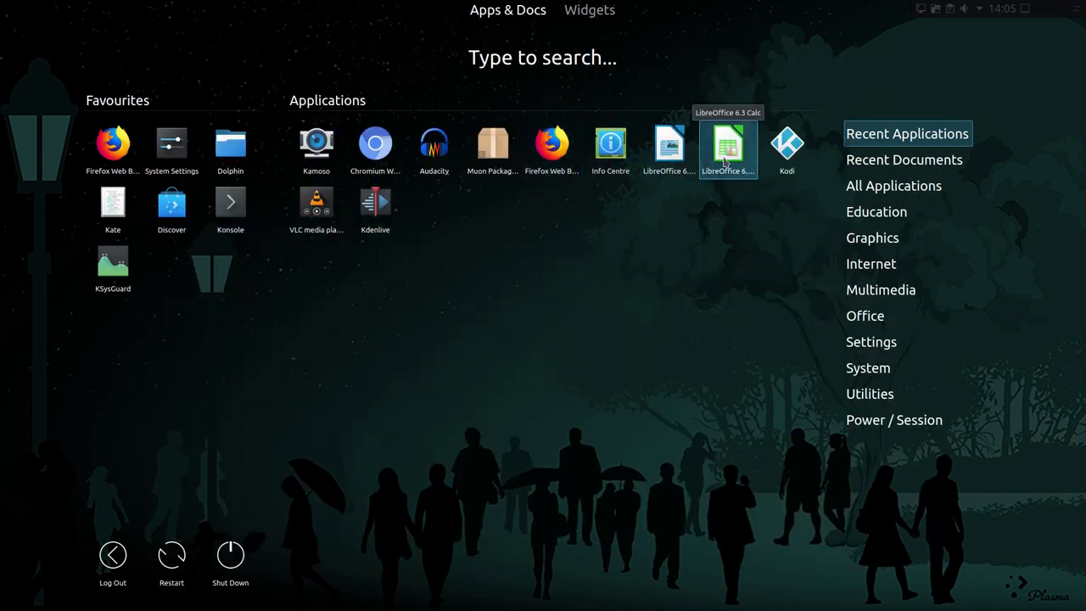
{"action": "left_click", "coordinate": [545, 221]}
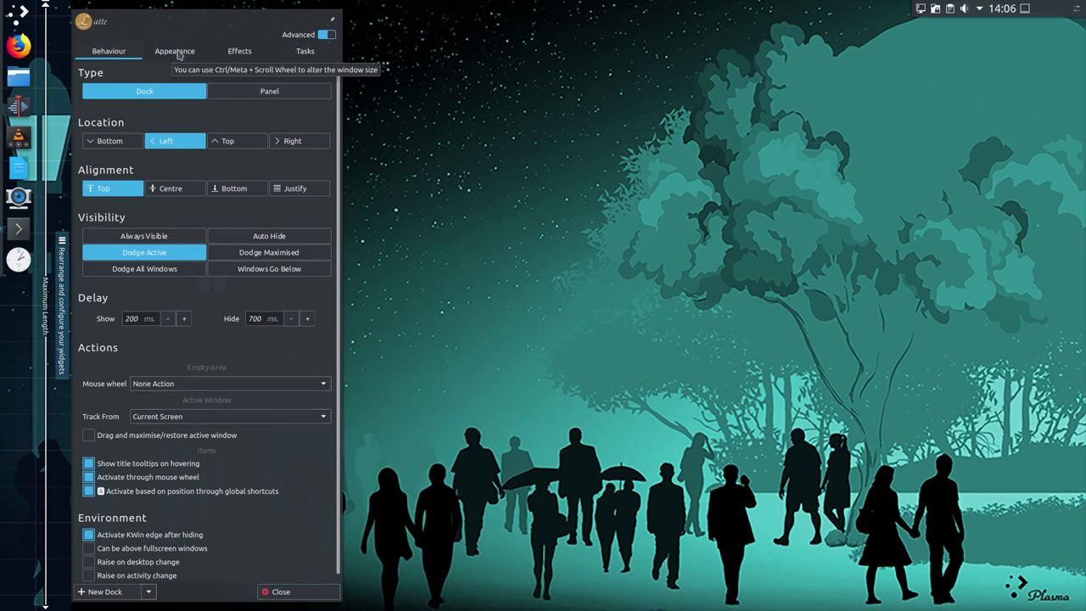
Review the Latte dock's appearance, effects and tasks settings
{"action": "left_click", "coordinate": [178, 55]}
{"action": "left_click", "coordinate": [242, 50]}
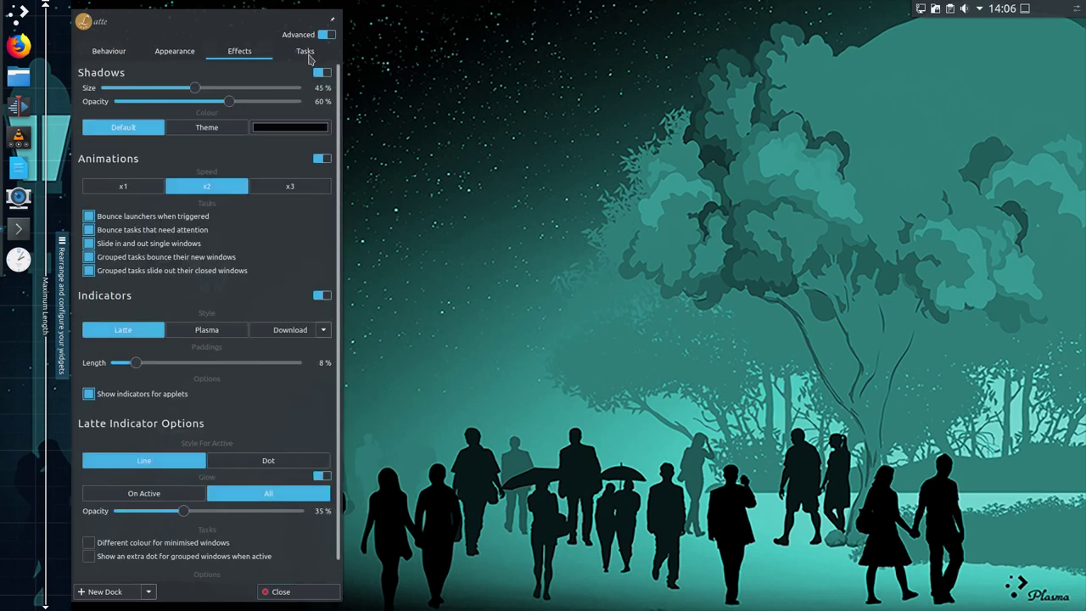
{"action": "left_click", "coordinate": [309, 52]}
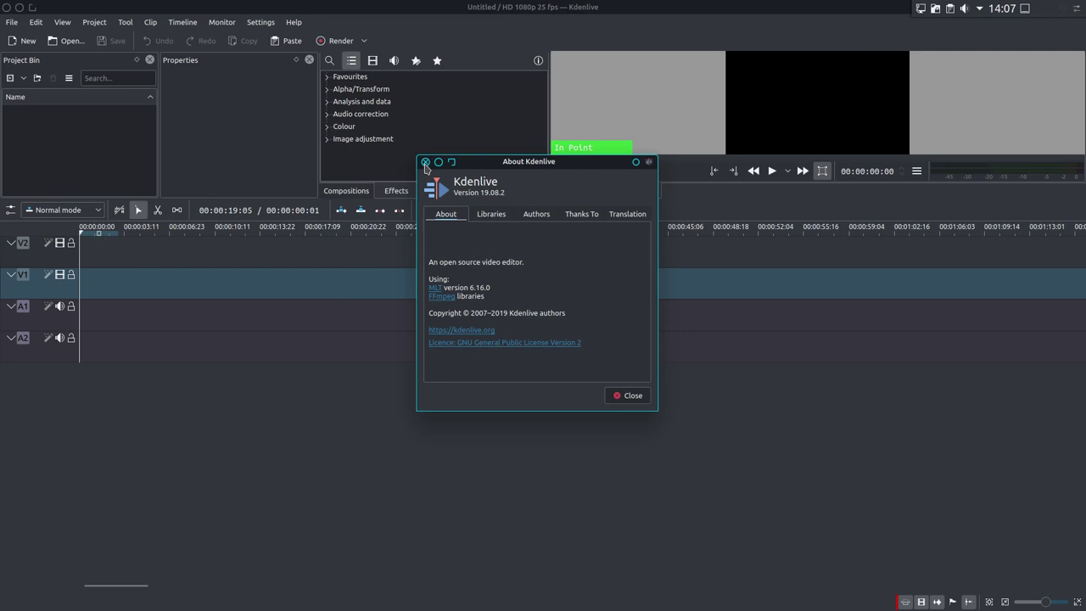
Close the version information dialog in Kdenlive and quit the video editor
{"action": "left_click", "coordinate": [426, 162]}
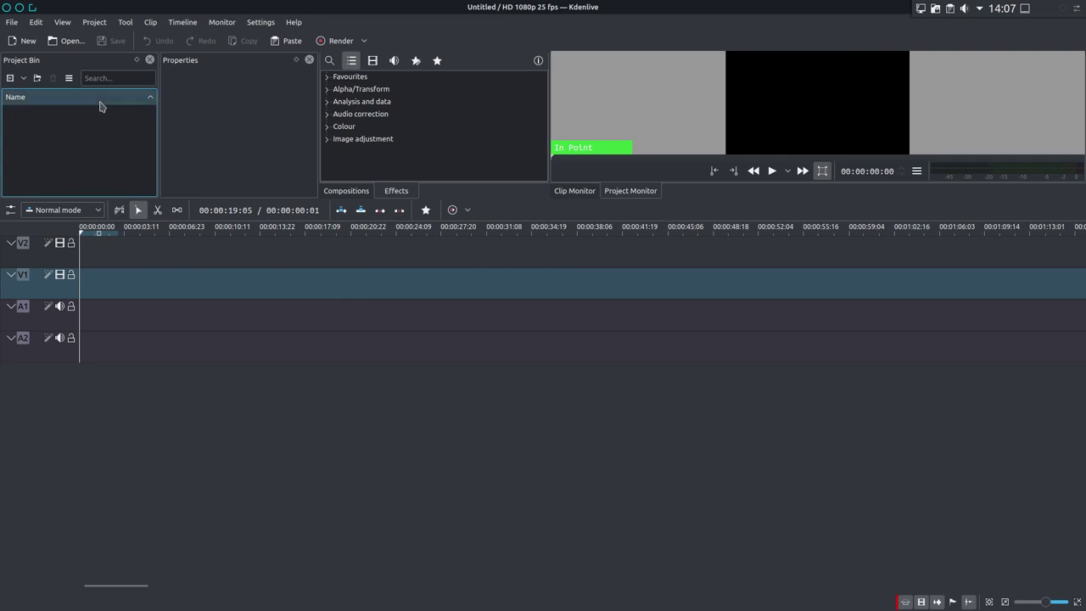
{"action": "key", "text": "ctrl+q"}
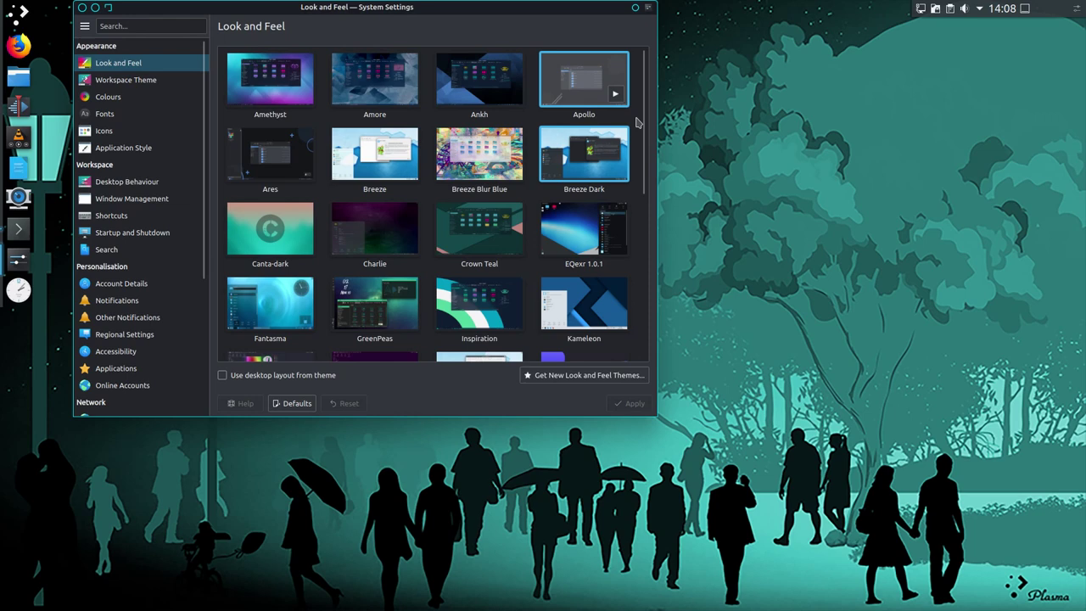
Look through the installed Look and Feel themes in System Settings
{"action": "scroll", "coordinate": [652, 186], "scroll_direction": "down", "scroll_amount": 1}
{"action": "scroll", "coordinate": [649, 246], "scroll_direction": "down", "scroll_amount": 4}
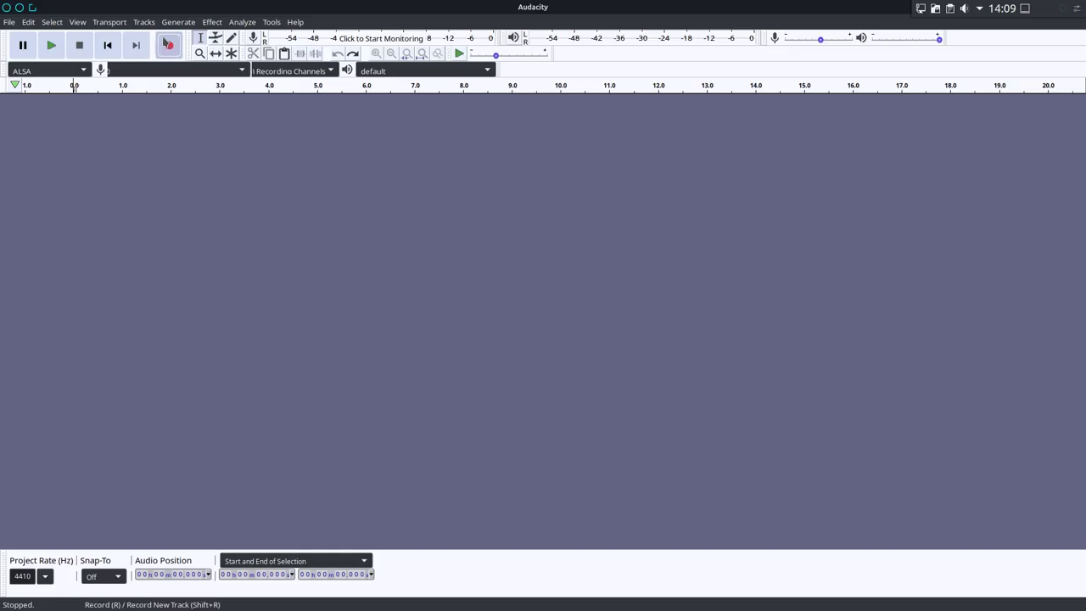
Start recording a new track in Audacity
{"action": "left_click", "coordinate": [166, 43]}
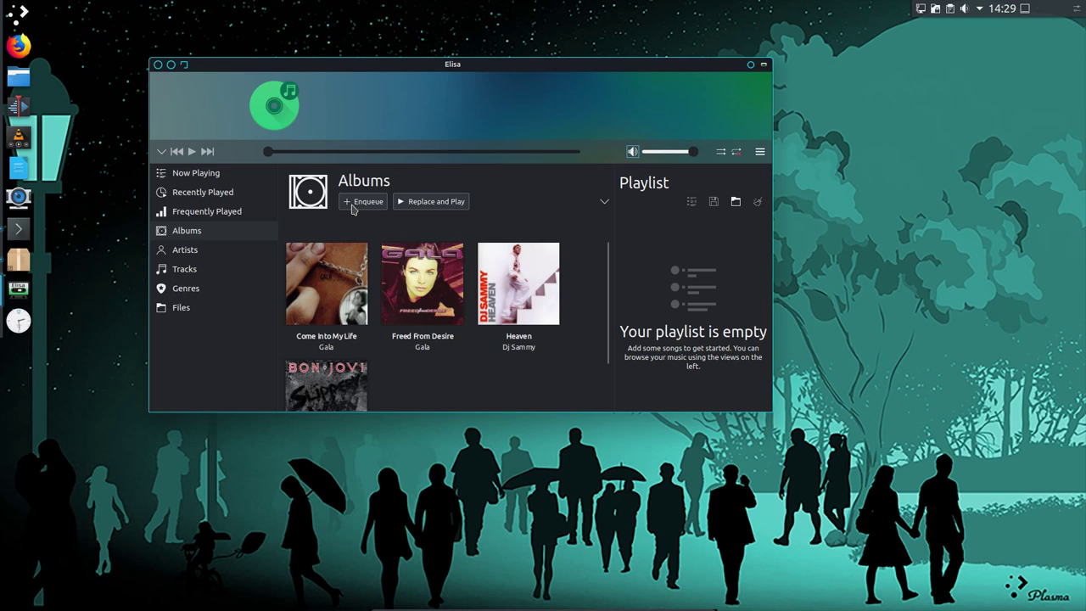
Browse Elisa's music collection by artists, by tracks and by recently played songs
{"action": "left_click", "coordinate": [197, 254]}
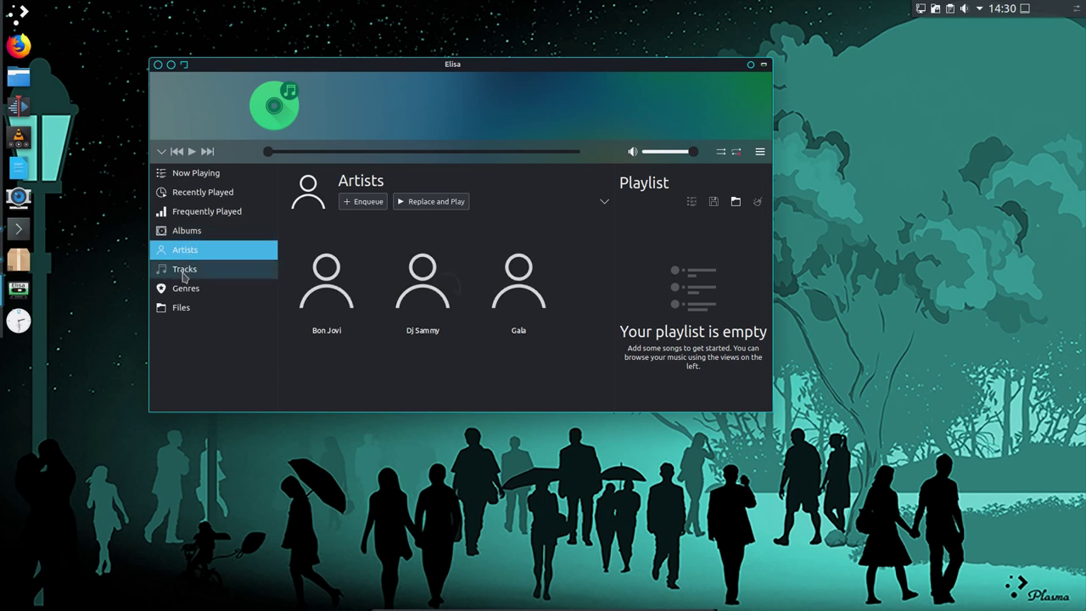
{"action": "left_click", "coordinate": [184, 273]}
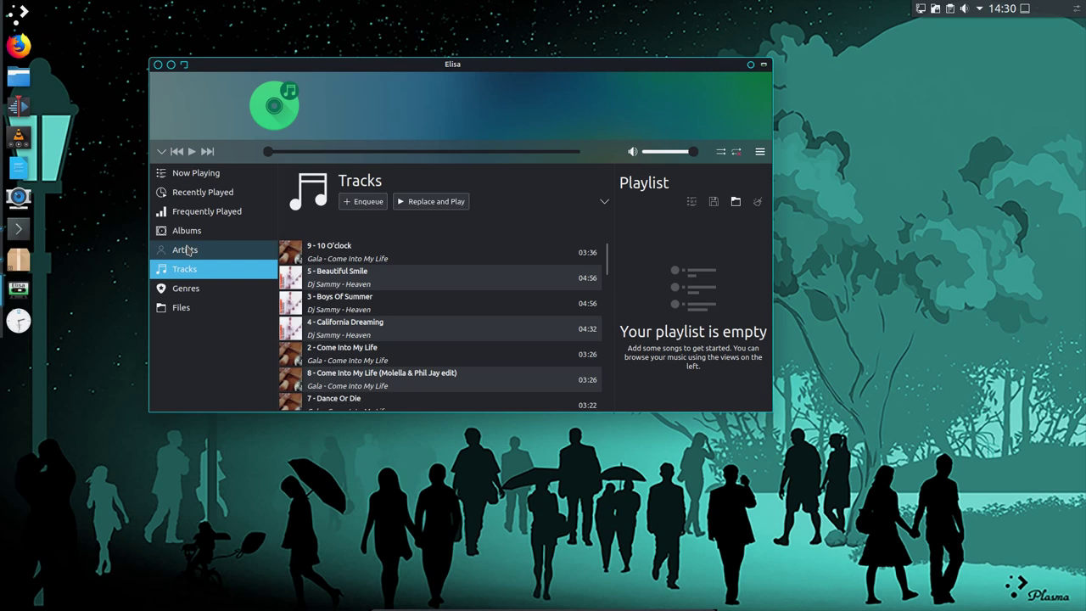
{"action": "left_click", "coordinate": [203, 192]}
Check the music folder path in Elisa's configuration and cancel without changing it
{"action": "left_click", "coordinate": [759, 151]}
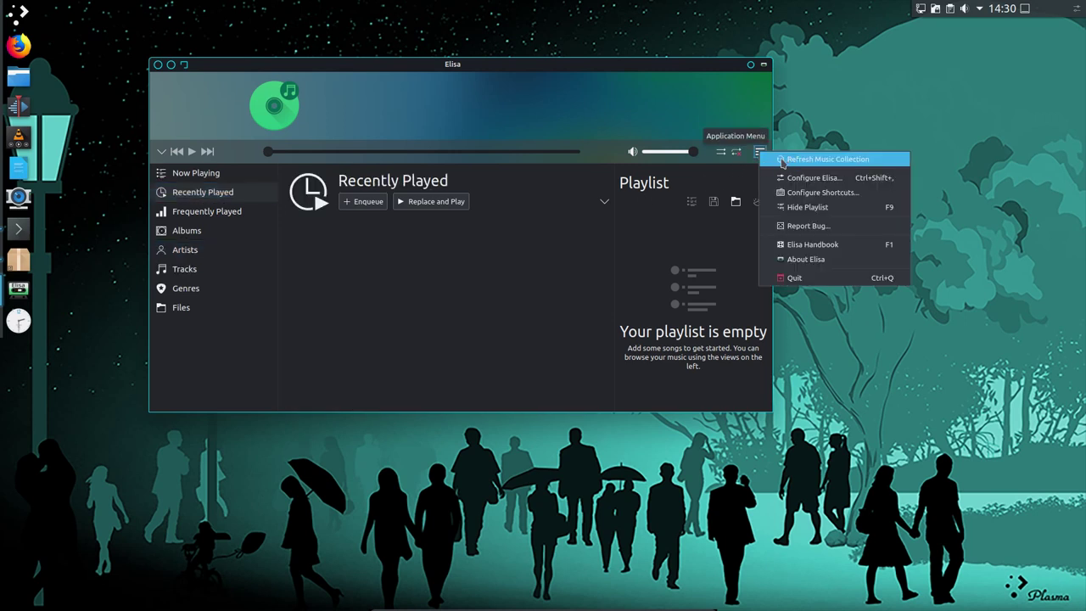
{"action": "left_click", "coordinate": [798, 180]}
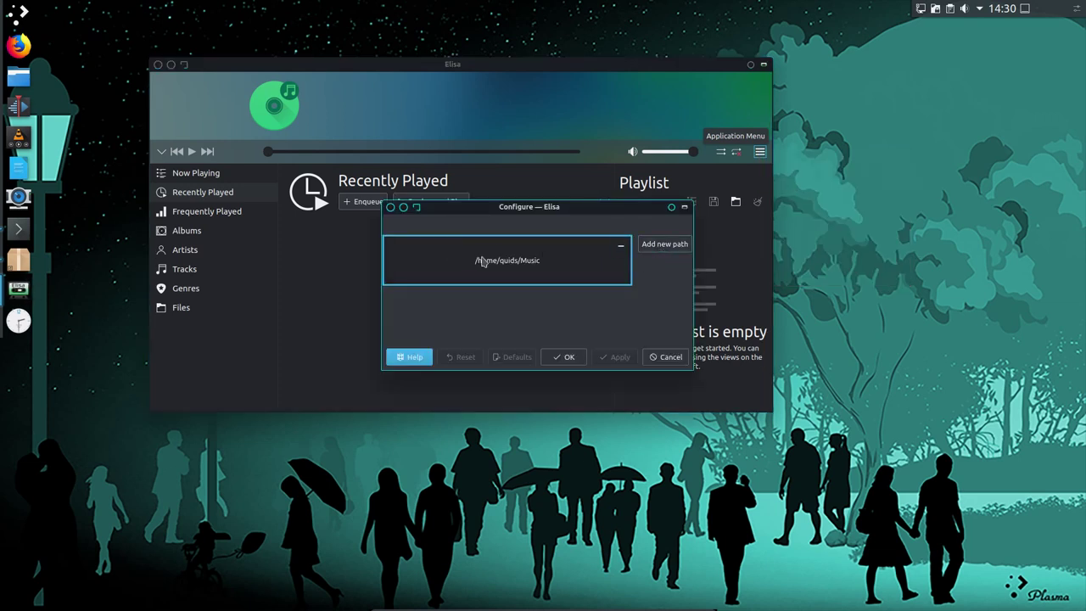
{"action": "left_click", "coordinate": [669, 357]}
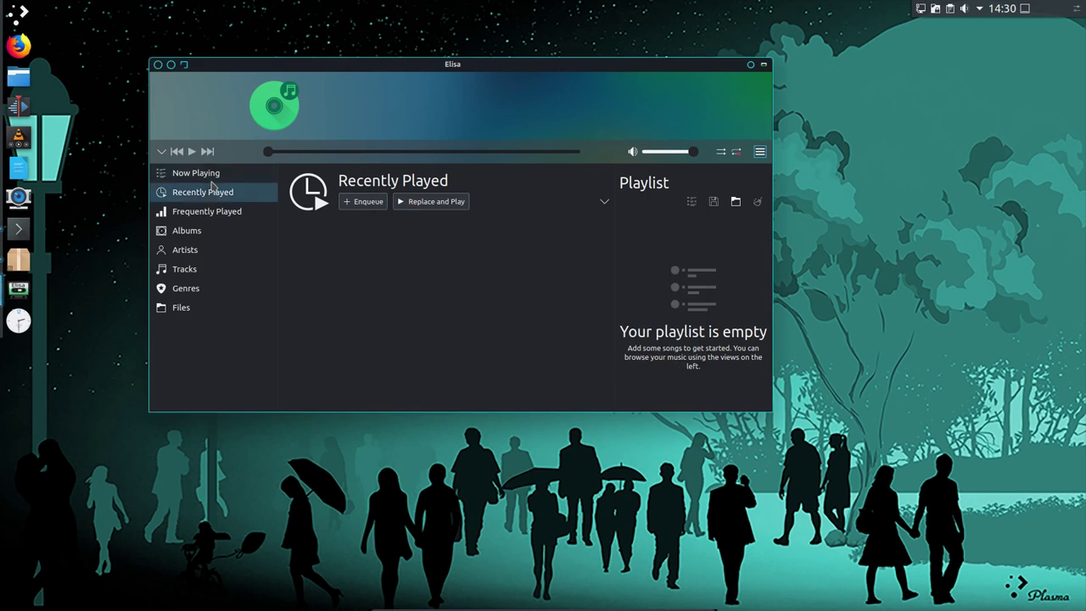
View Elisa's Frequently Played and Recently Played lists and return to the Albums view
{"action": "left_click", "coordinate": [212, 210]}
{"action": "left_click", "coordinate": [208, 192]}
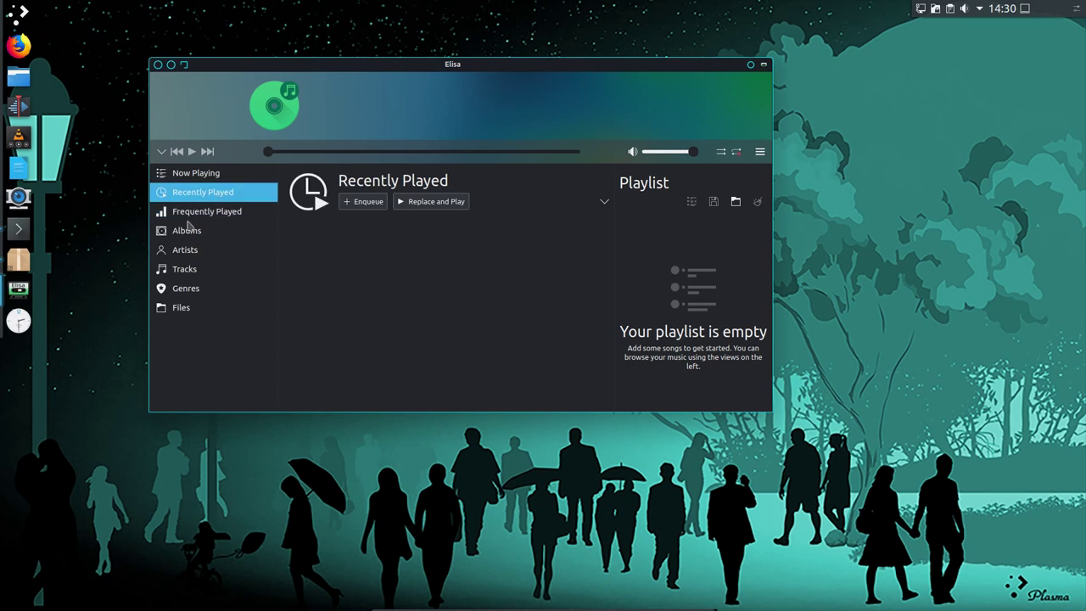
{"action": "left_click", "coordinate": [192, 237]}
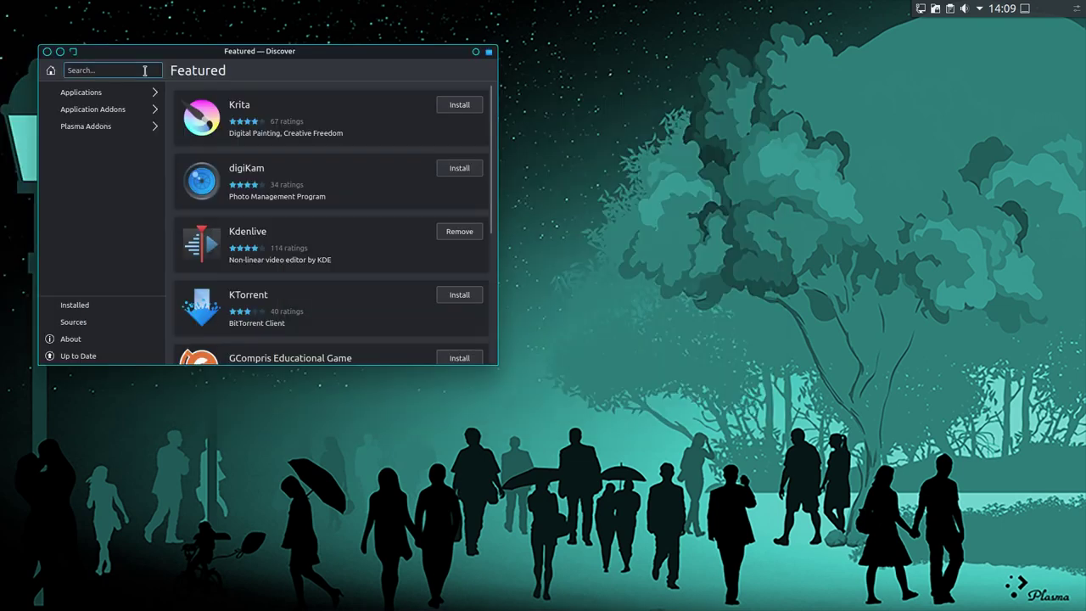
Search Discover for "chromium" and open the Chromium web browser's page
{"action": "type", "text": "cr"}
{"action": "type", "text": "romium"}
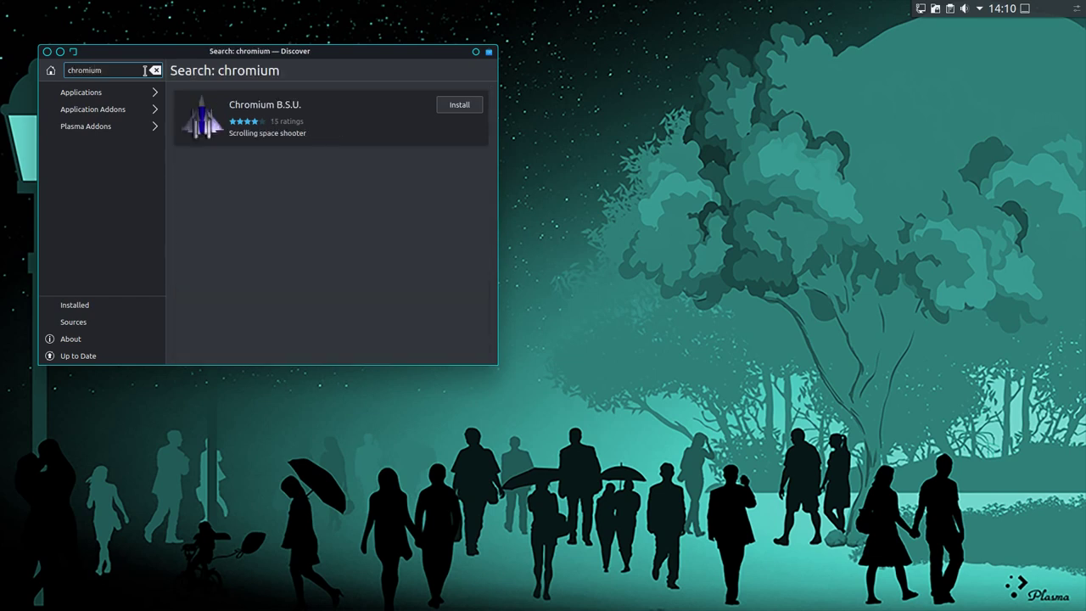
{"action": "left_click", "coordinate": [320, 181]}
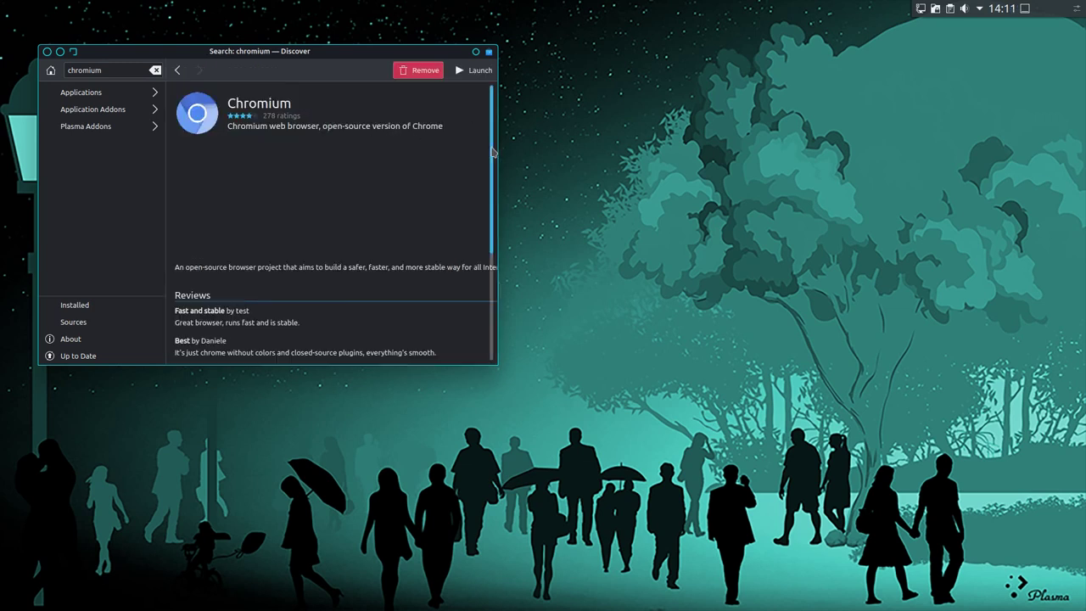
Examine Chromium's reviews, version, size and package source in Discover, and close the software centre
{"action": "left_click_drag", "start_coordinate": [493, 152], "coordinate": [489, 272]}
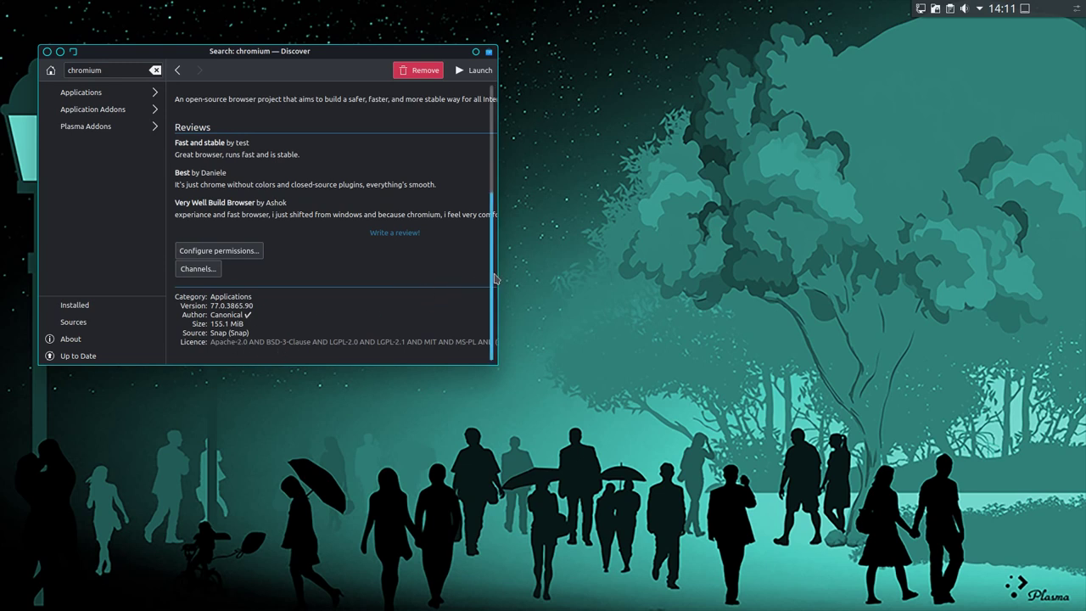
{"action": "left_click_drag", "start_coordinate": [490, 281], "coordinate": [315, 104]}
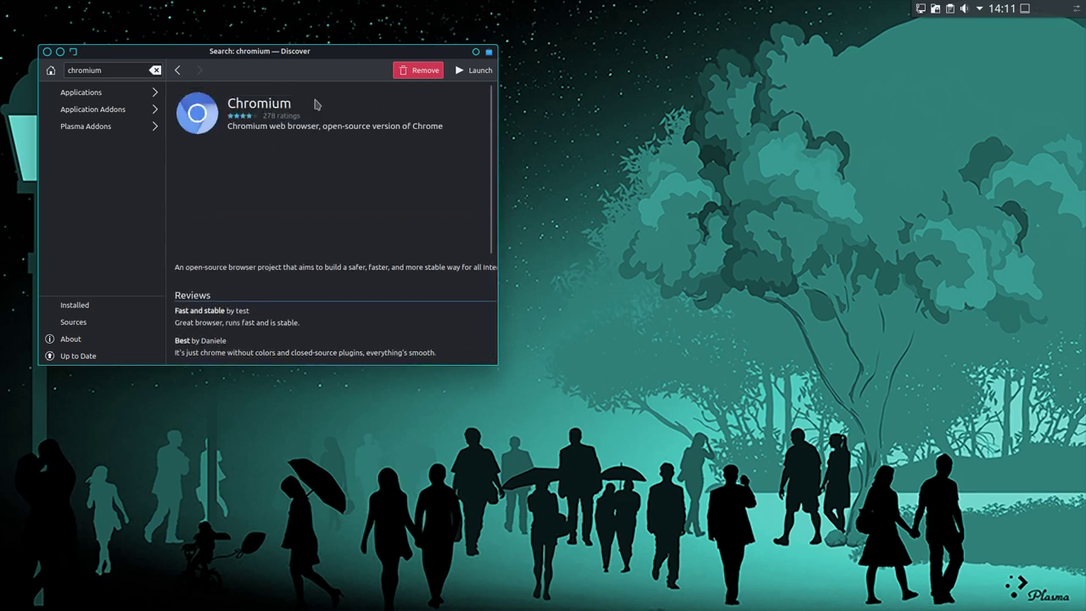
{"action": "left_click", "coordinate": [47, 51]}
Launch Chromium from the dock, inspect the uBlock Origin extension's popup and close the browser
{"action": "left_click", "coordinate": [19, 259]}
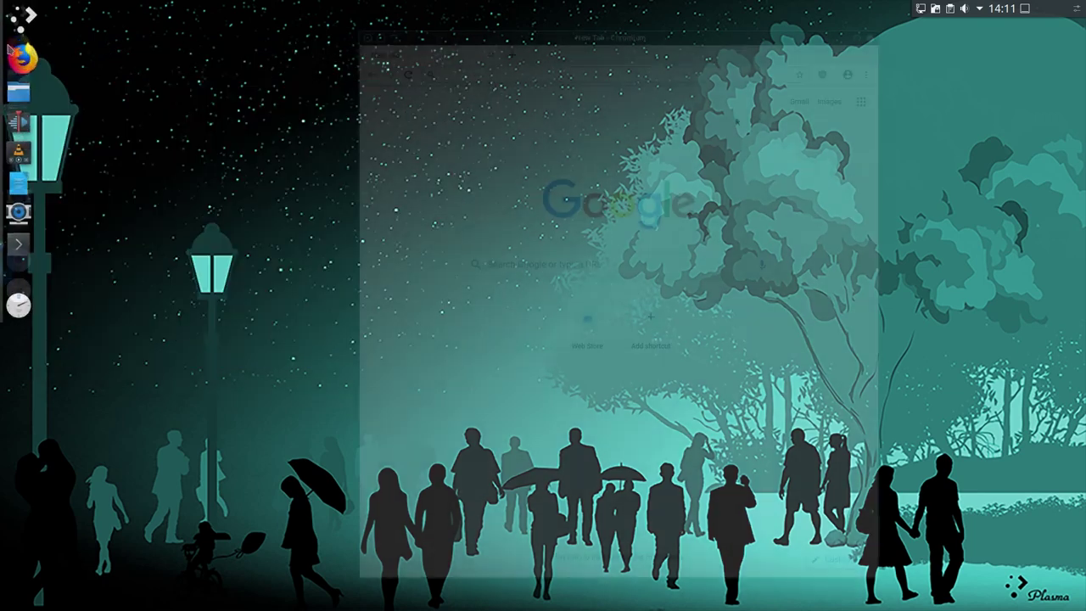
{"action": "left_click", "coordinate": [823, 76]}
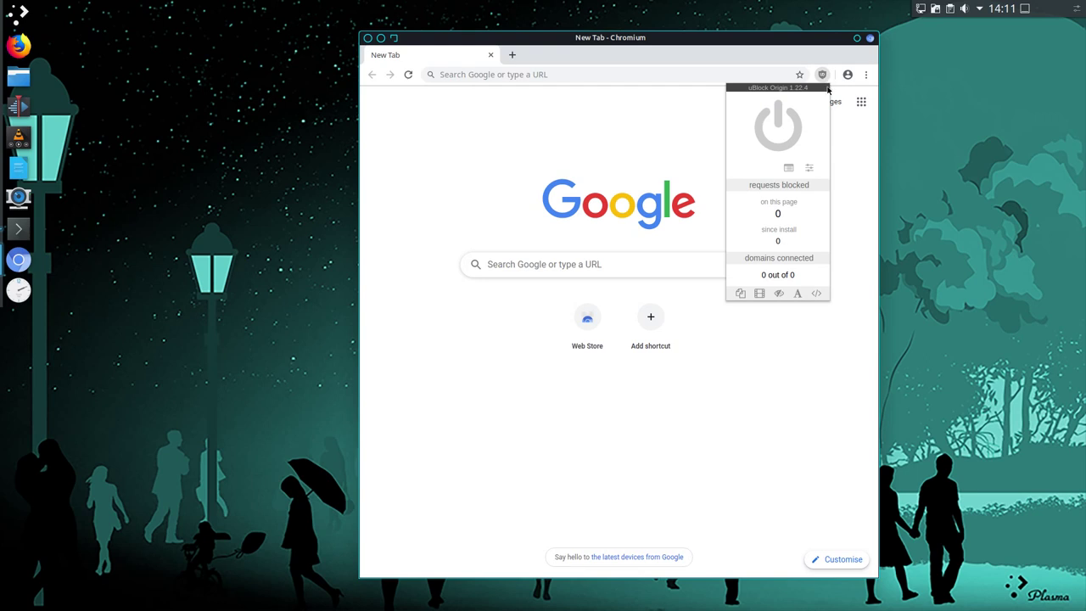
{"action": "left_click", "coordinate": [701, 107]}
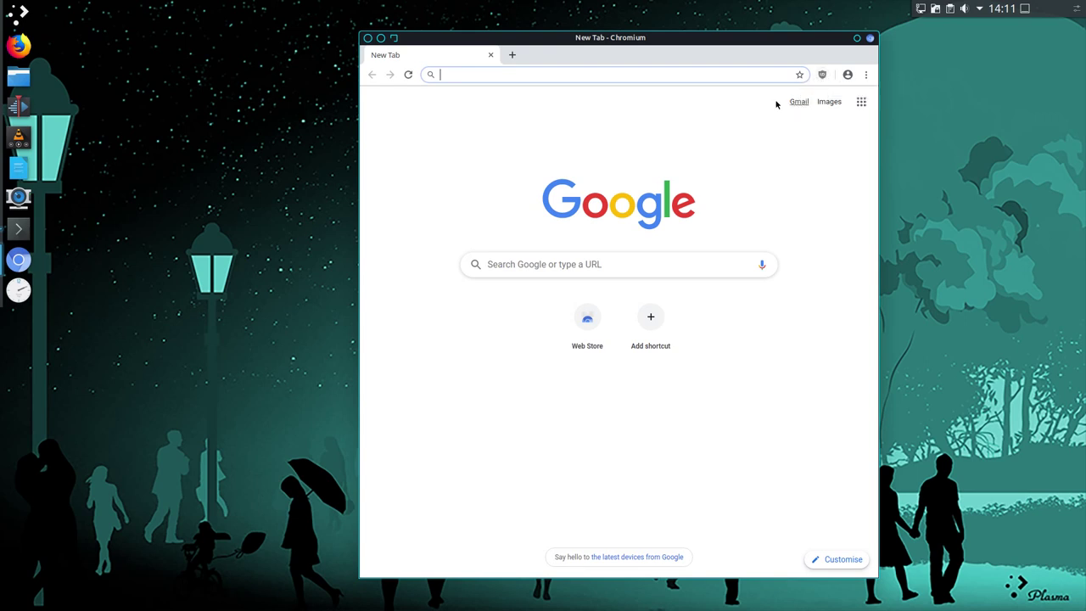
{"action": "left_click", "coordinate": [733, 111]}
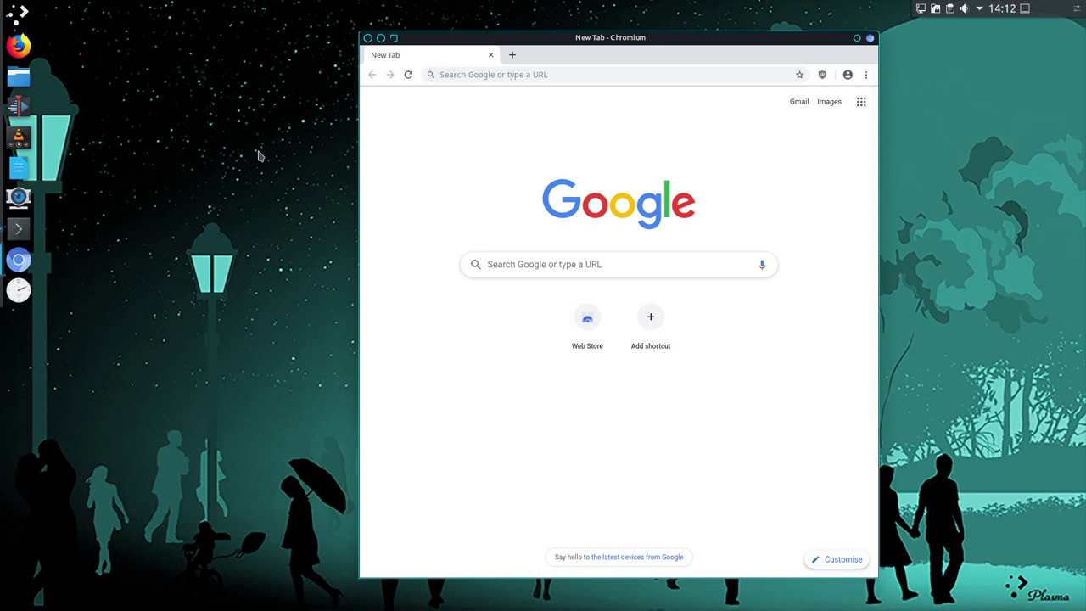
{"action": "left_click", "coordinate": [370, 38]}
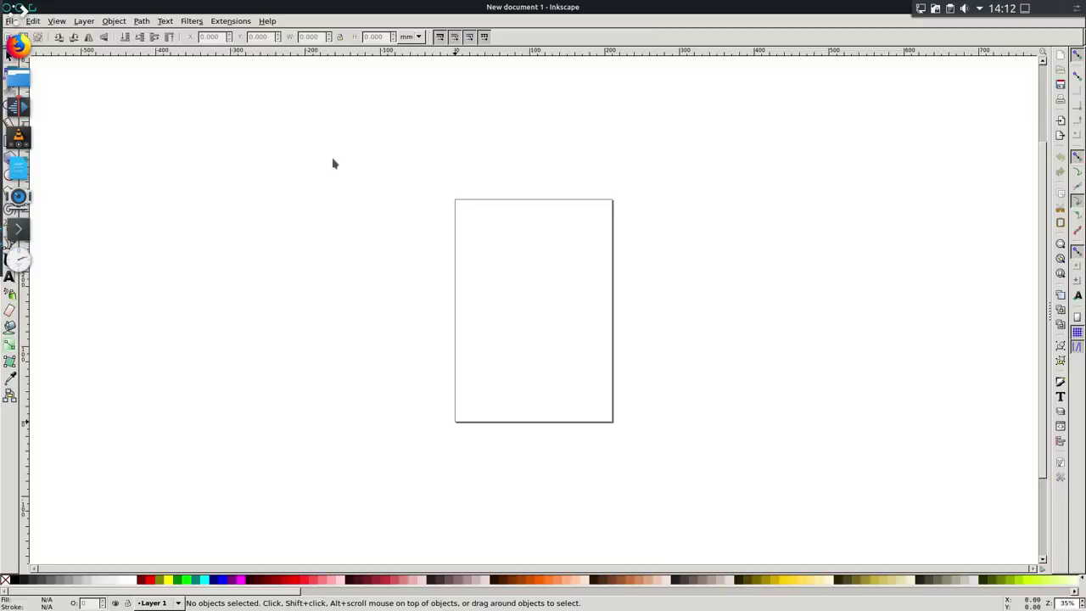
Look through Inkscape's command lists, including the interface bars that can be shown or hidden, leaving everything unchanged
{"action": "left_click", "coordinate": [225, 24]}
{"action": "mouse_move", "coordinate": [188, 22]}
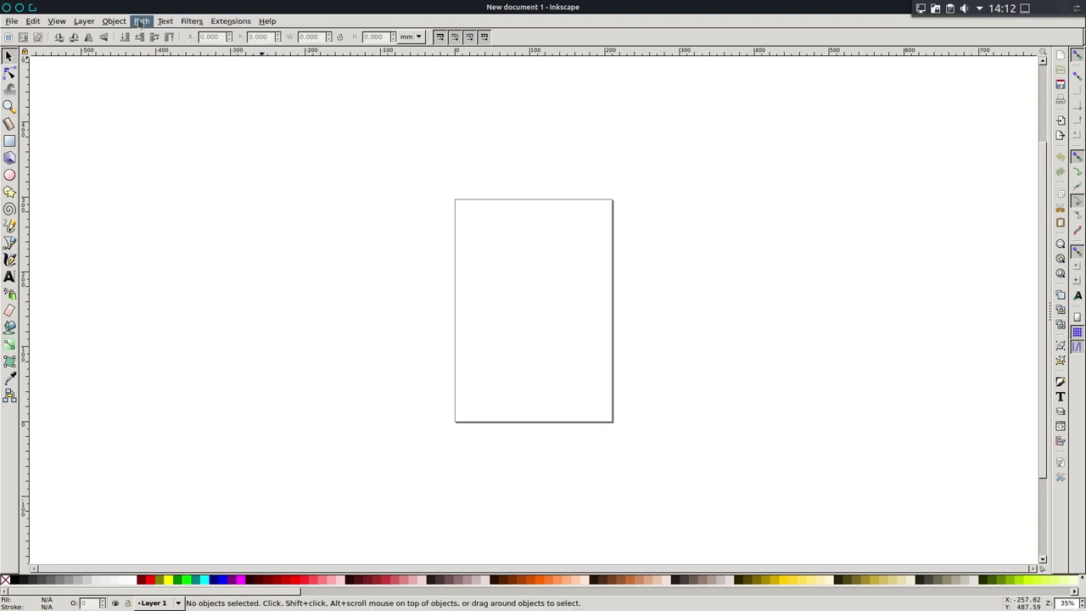
{"action": "mouse_move", "coordinate": [102, 107]}
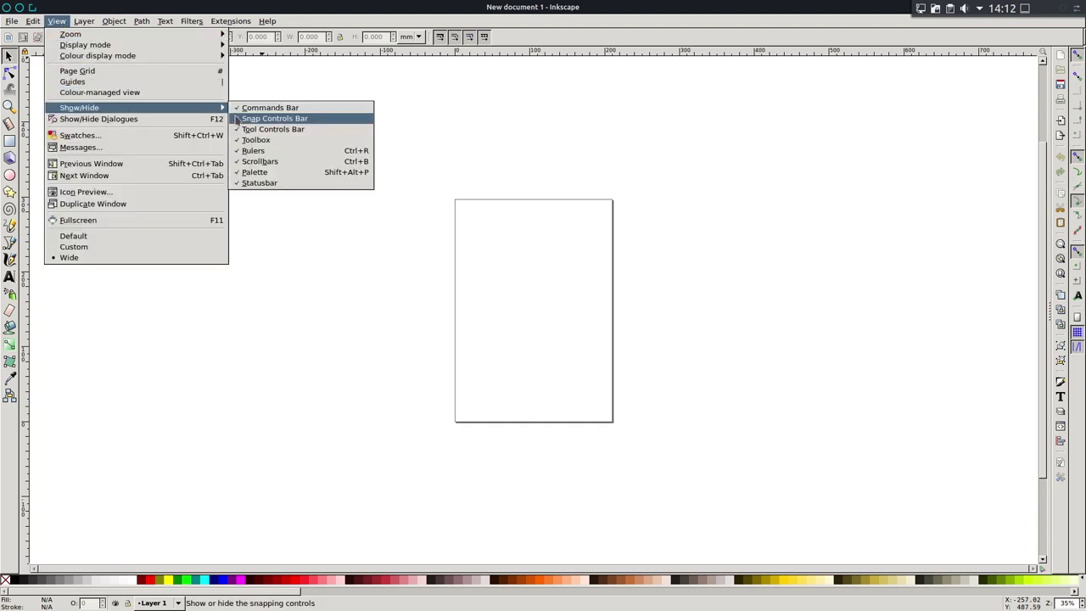
{"action": "left_click", "coordinate": [404, 95]}
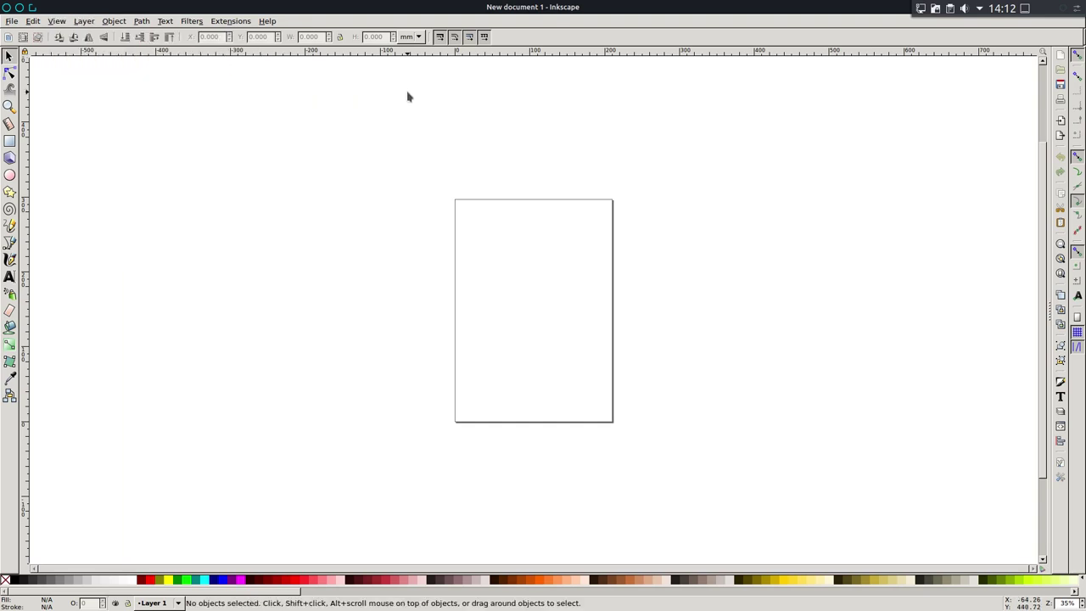
Close Inkscape, launch LibreOffice Calc from the Application Dashboard and look through its Tools commands without choosing any
{"action": "left_click", "coordinate": [6, 8]}
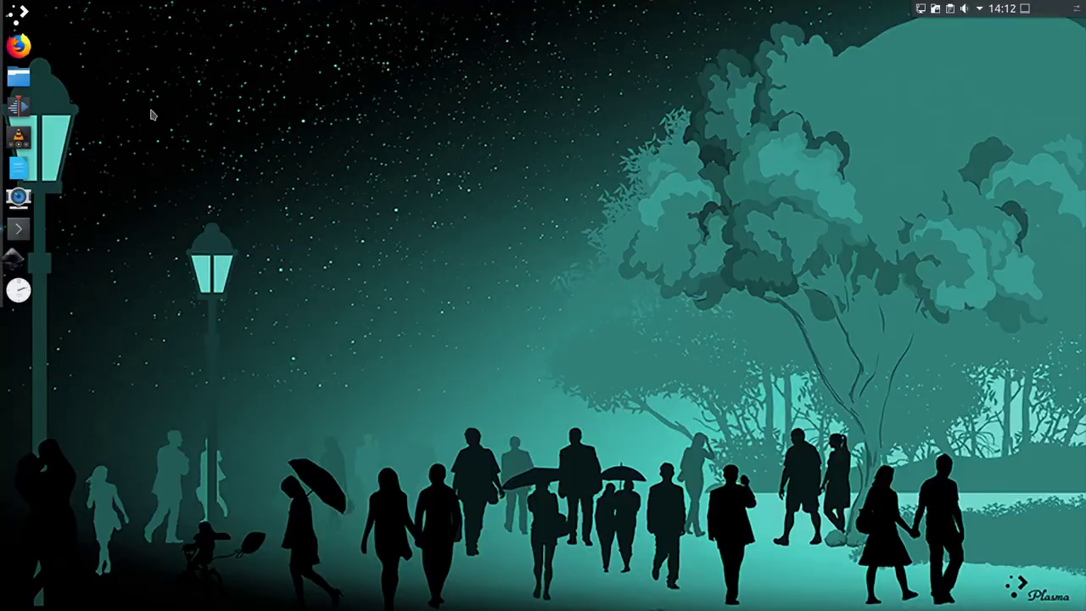
{"action": "left_click", "coordinate": [26, 26]}
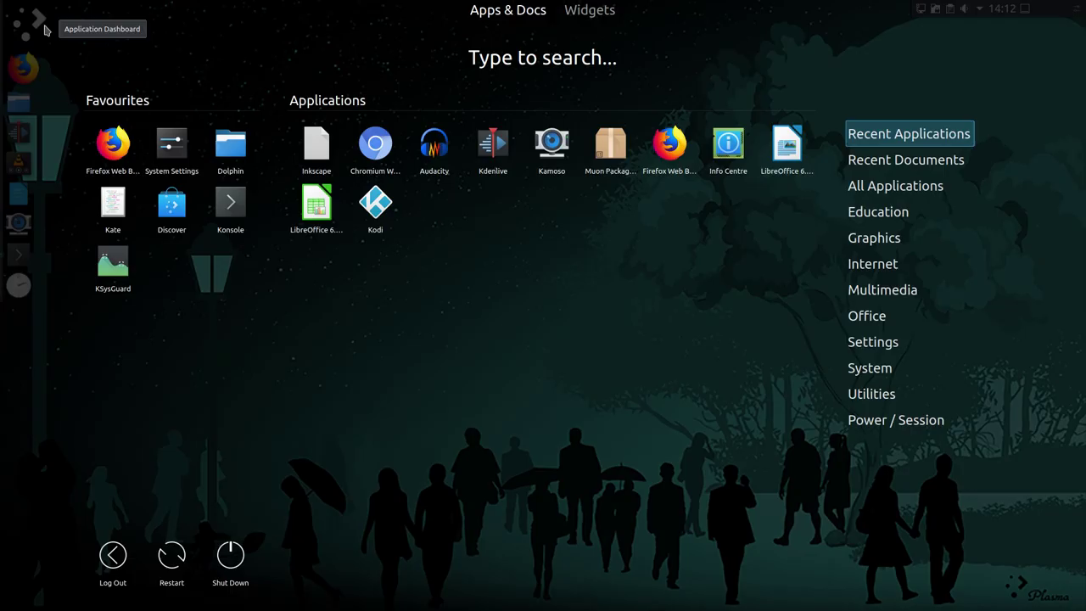
{"action": "left_click", "coordinate": [328, 216]}
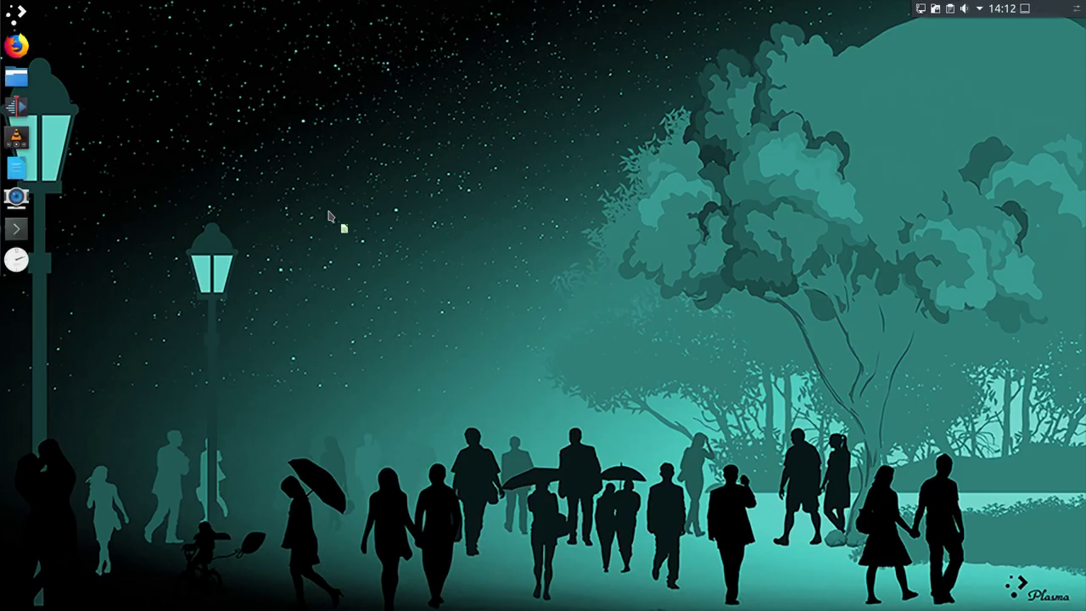
{"action": "left_click", "coordinate": [226, 36]}
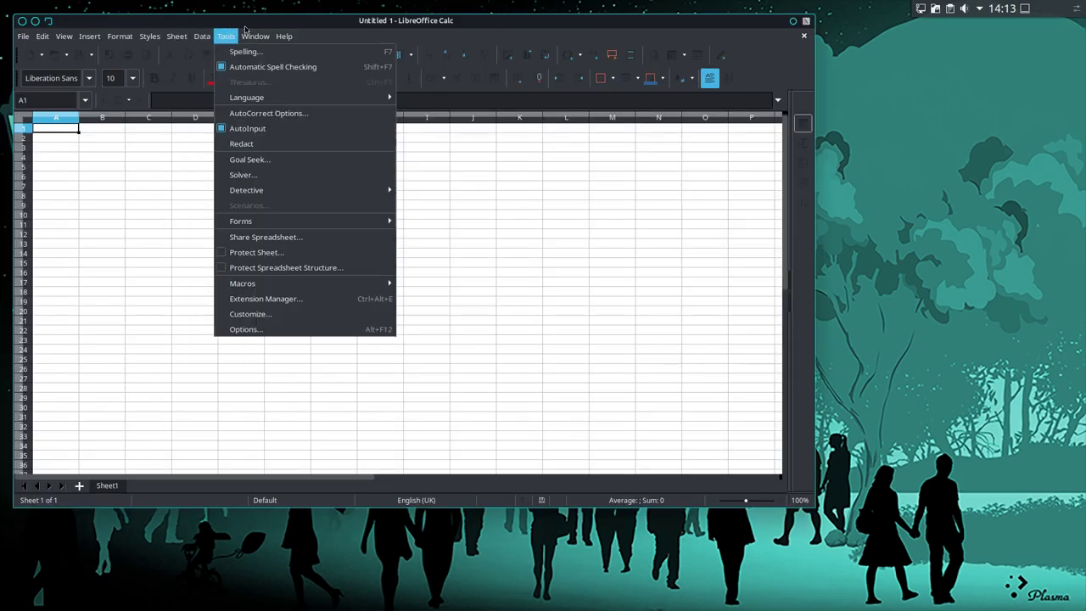
{"action": "left_click", "coordinate": [427, 270]}
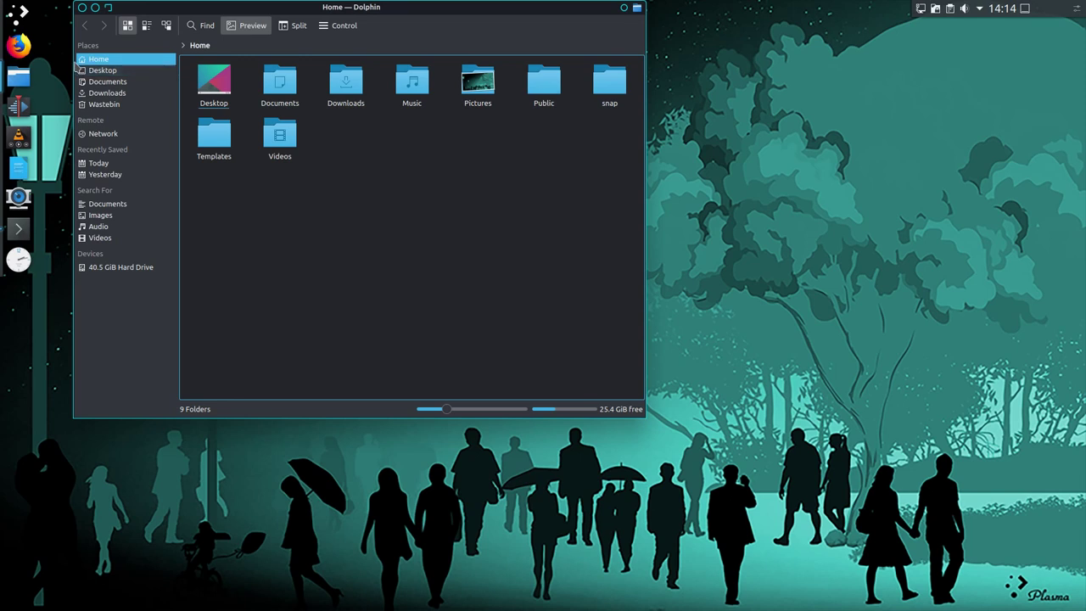
Switch to Firefox, examine the Kubuntu Backports PPA's setup commands and published Eoan packages, and put the browser window away
{"action": "left_click", "coordinate": [34, 48]}
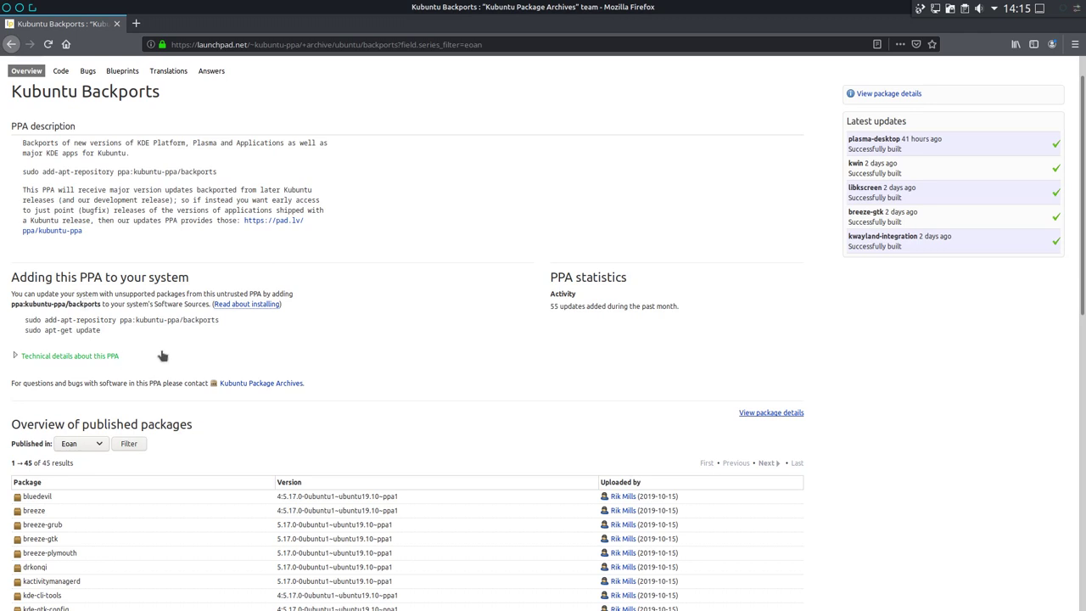
{"action": "left_click_drag", "start_coordinate": [228, 324], "coordinate": [106, 331]}
{"action": "left_click", "coordinate": [112, 332]}
{"action": "scroll", "coordinate": [280, 458], "scroll_direction": "down", "scroll_amount": 3}
{"action": "scroll", "coordinate": [277, 460], "scroll_direction": "down", "scroll_amount": 2}
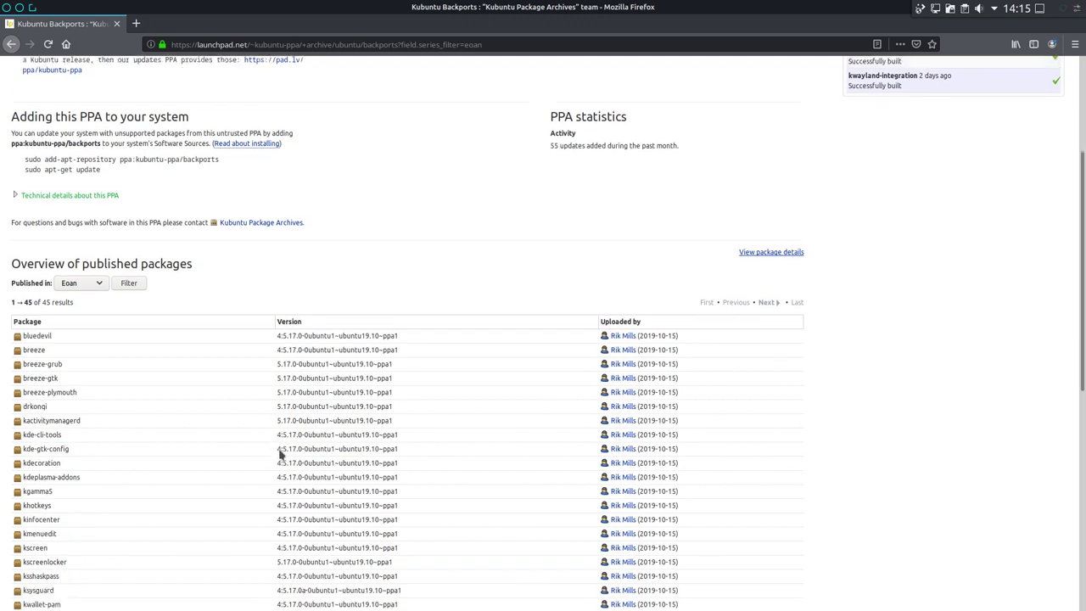
{"action": "scroll", "coordinate": [323, 390], "scroll_direction": "down", "scroll_amount": 6}
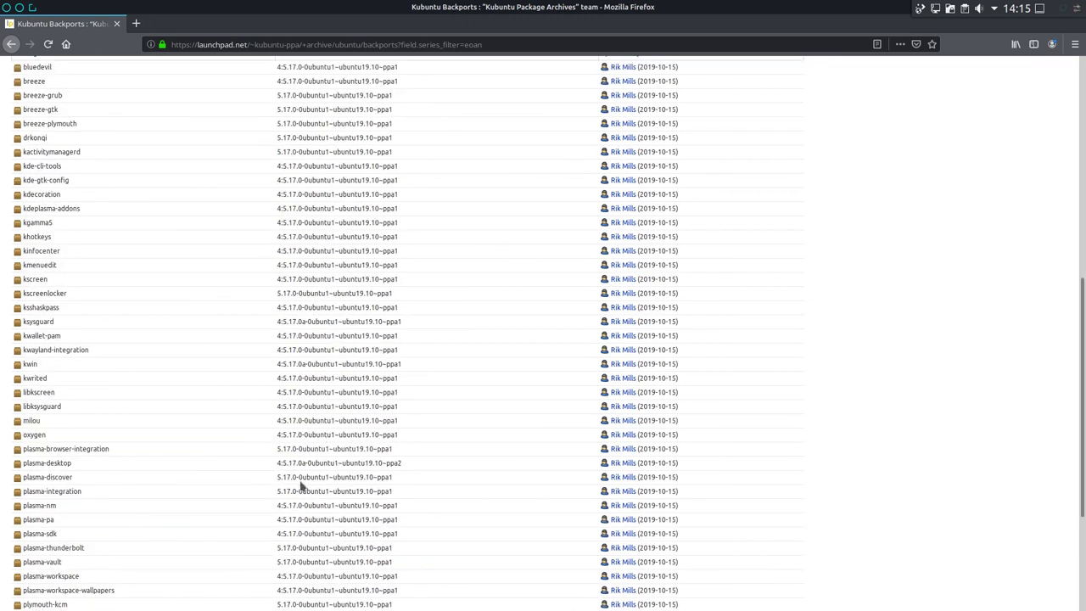
{"action": "scroll", "coordinate": [302, 486], "scroll_direction": "down", "scroll_amount": 3}
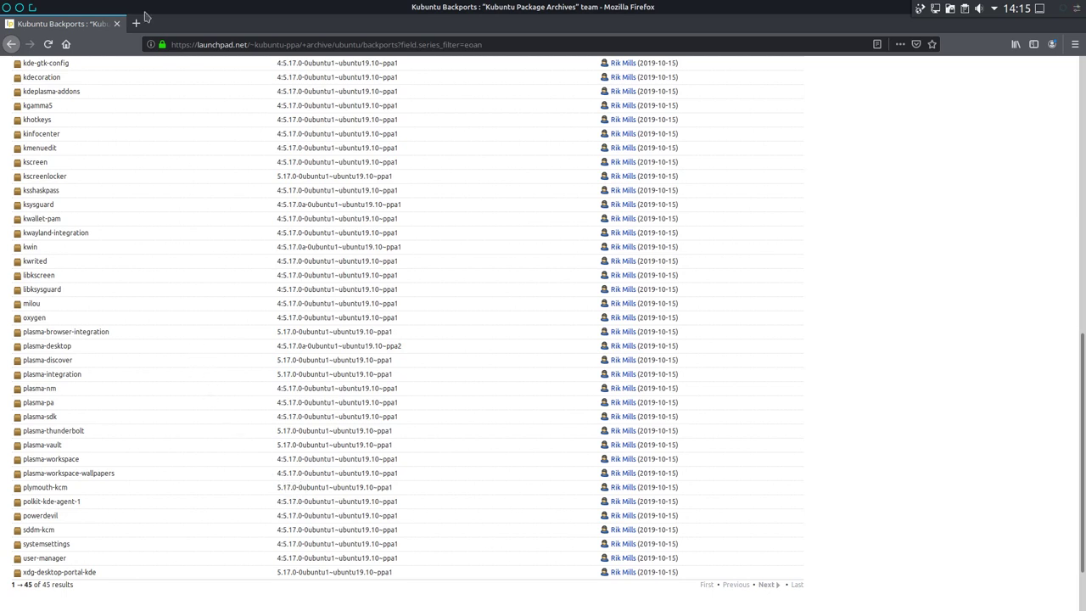
{"action": "left_click", "coordinate": [19, 8]}
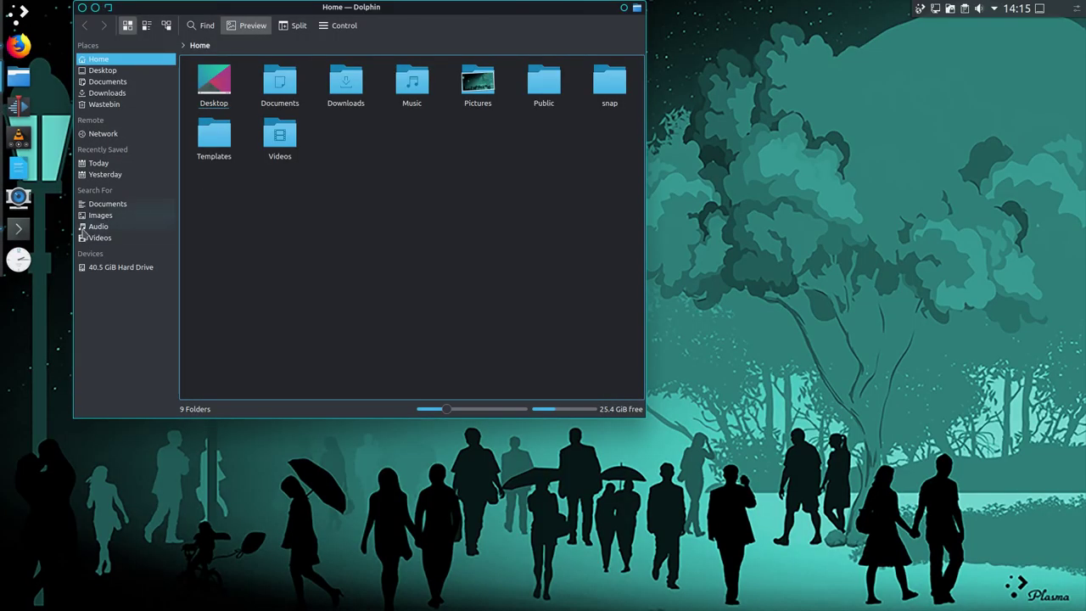
View the monthly calendar attached to the dock's analogue clock and dismiss it
{"action": "left_click", "coordinate": [30, 282]}
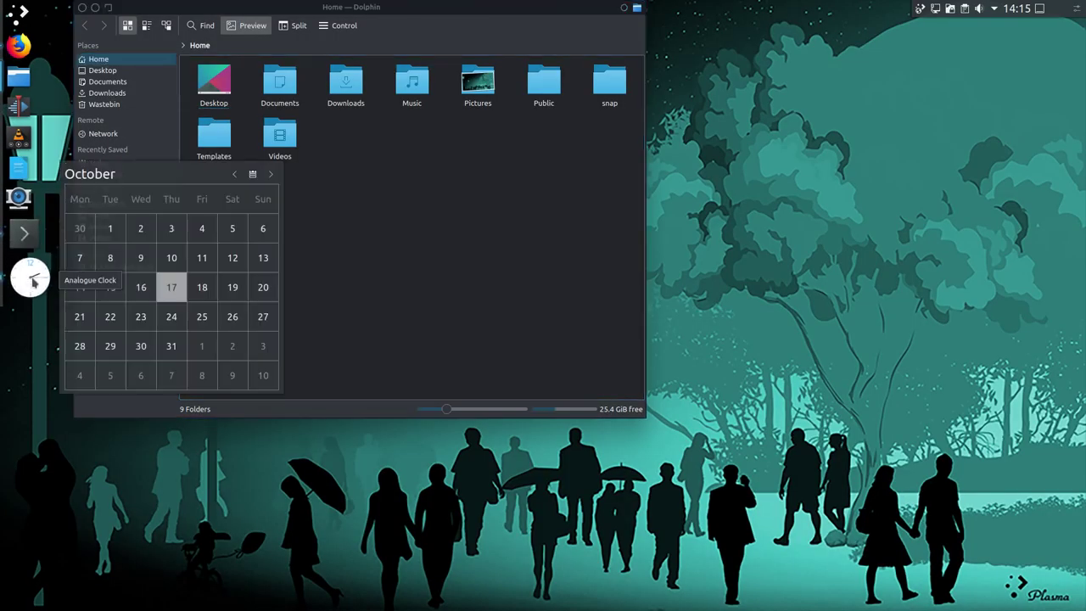
{"action": "left_click", "coordinate": [342, 200]}
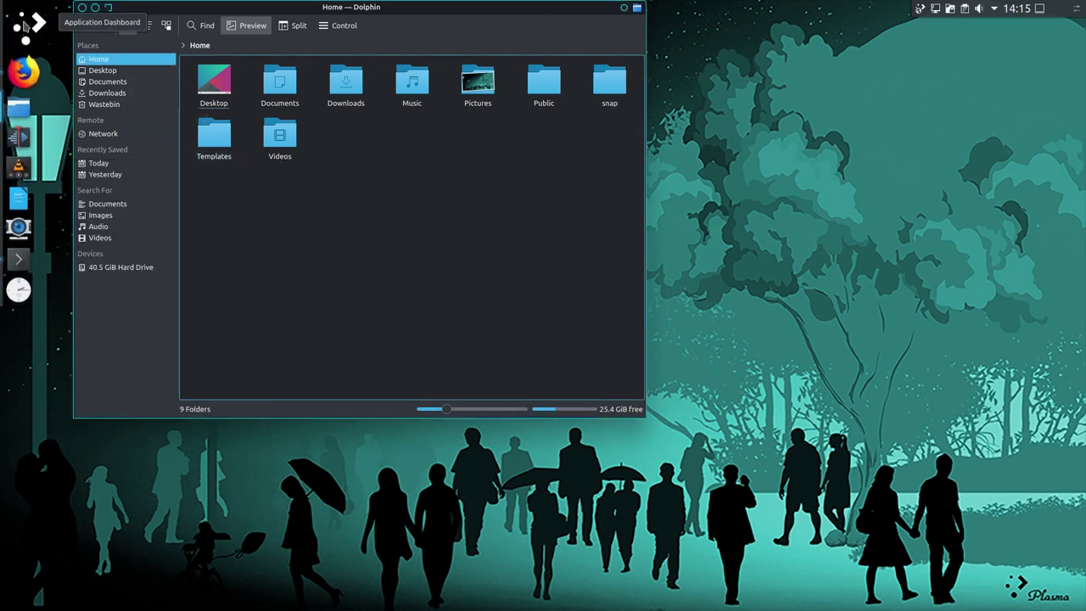
Browse the System and Utilities application categories in the Application Dashboard
{"action": "left_click", "coordinate": [26, 25]}
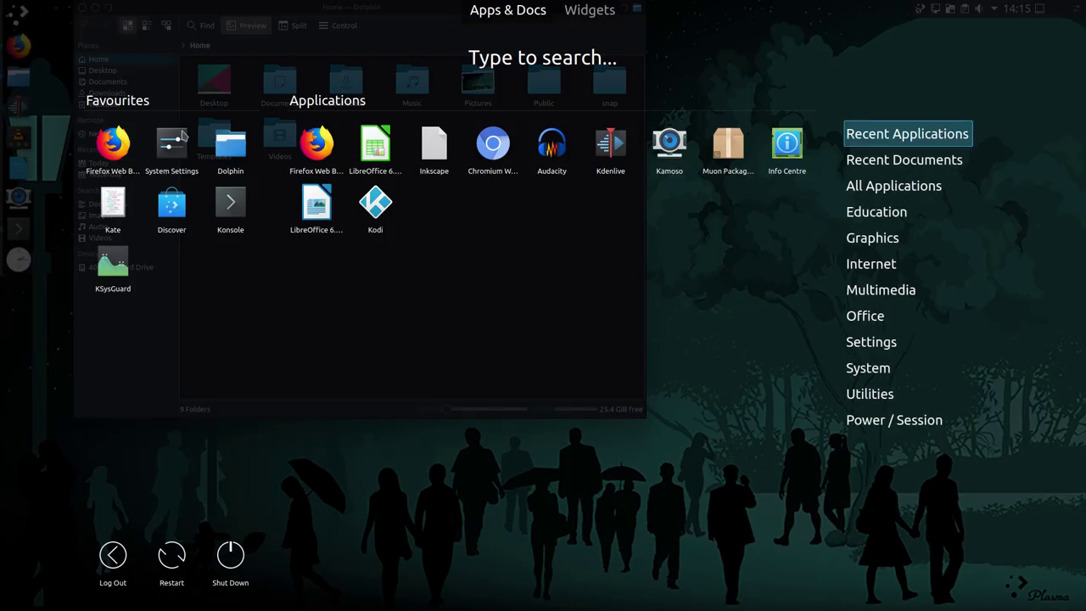
{"action": "left_click", "coordinate": [882, 373]}
{"action": "left_click", "coordinate": [884, 392]}
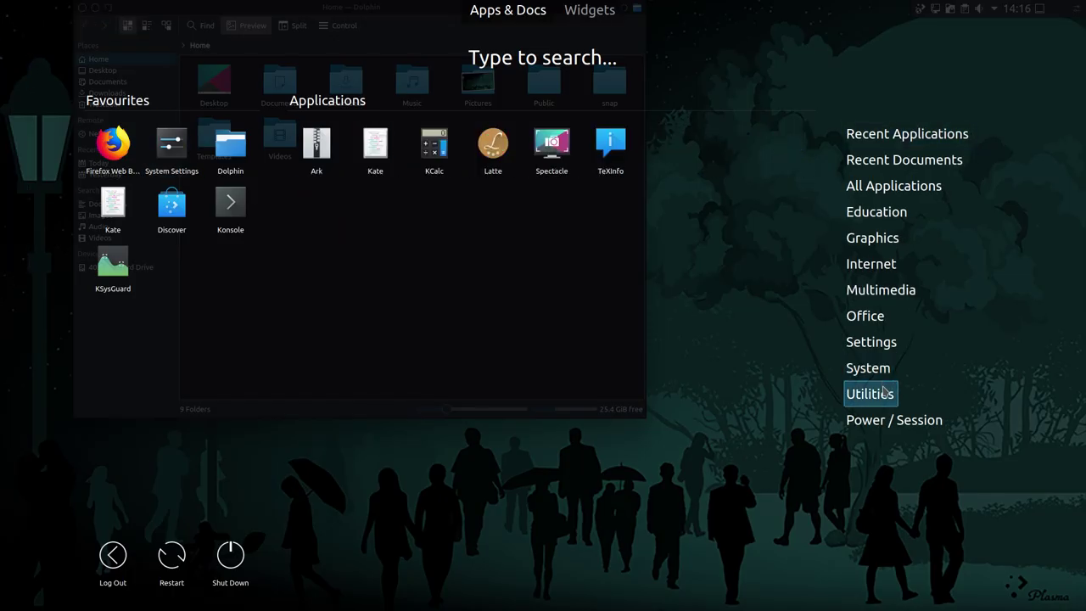